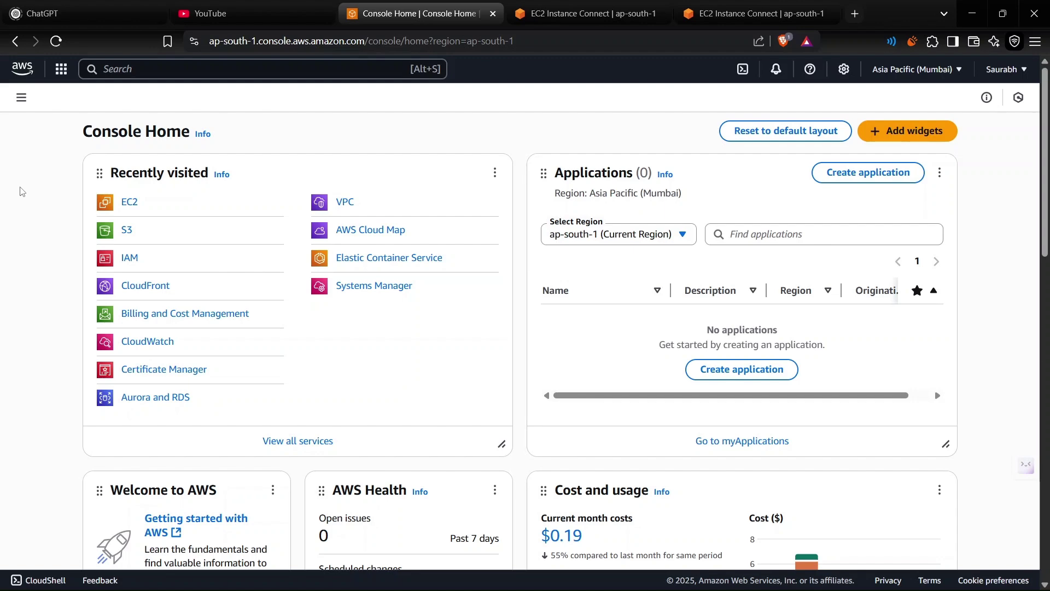
Open the EC2 instances list and filter it to running instances
{"action": "left_click", "coordinate": [135, 208]}
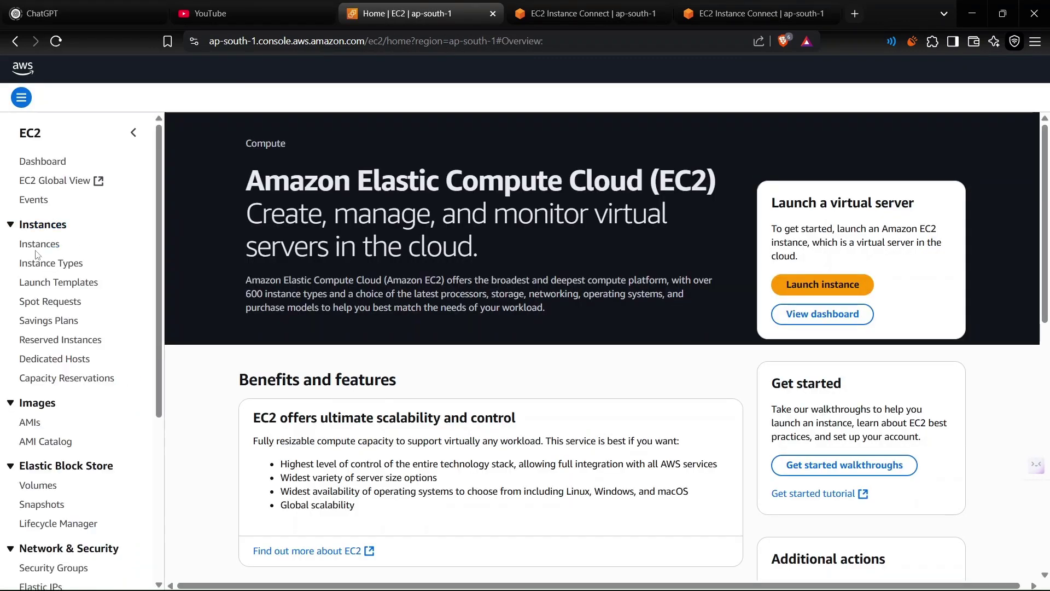
{"action": "left_click", "coordinate": [37, 247]}
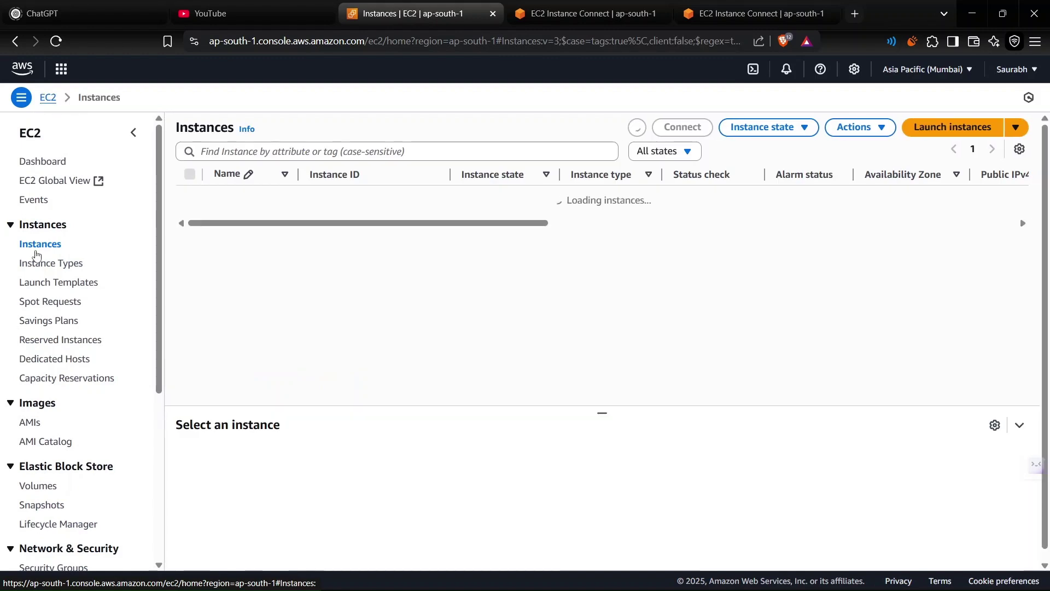
{"action": "left_click", "coordinate": [665, 155]}
{"action": "left_click", "coordinate": [670, 197]}
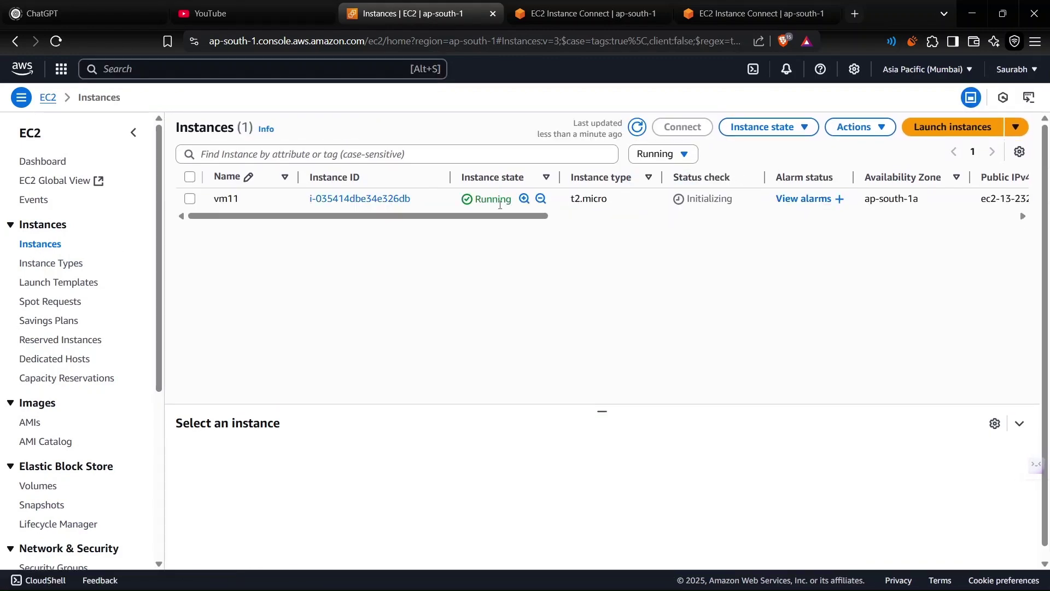
Open the vm11 instance's details and check the encryption of its attached block device
{"action": "left_click", "coordinate": [358, 200]}
{"action": "scroll", "coordinate": [510, 352], "scroll_direction": "down", "scroll_amount": 4}
{"action": "left_click", "coordinate": [638, 308]}
{"action": "scroll", "coordinate": [636, 376], "scroll_direction": "down", "scroll_amount": 1}
{"action": "scroll", "coordinate": [733, 429], "scroll_direction": "right", "scroll_amount": 5}
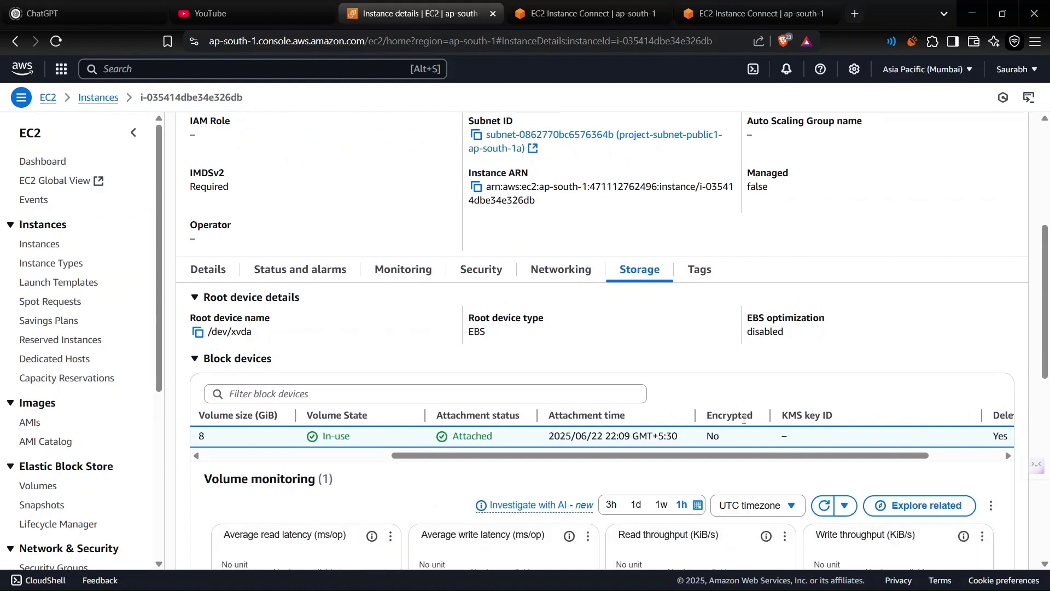
{"action": "scroll", "coordinate": [744, 420], "scroll_direction": "up", "scroll_amount": 5}
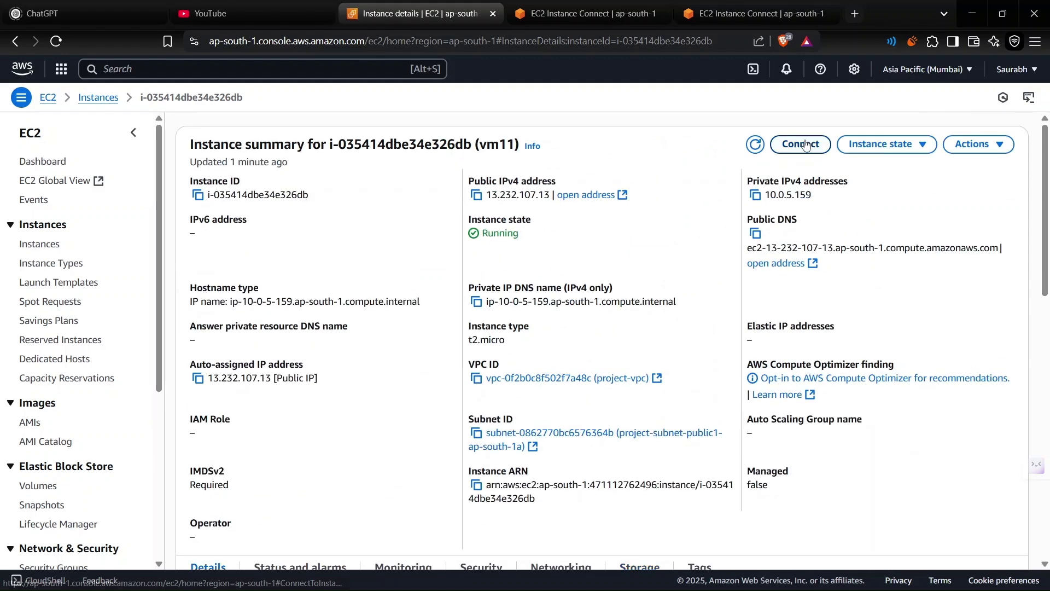
Connect to vm11 through EC2 Instance Connect using its public IP and the ec2-user username
{"action": "left_click", "coordinate": [804, 144]}
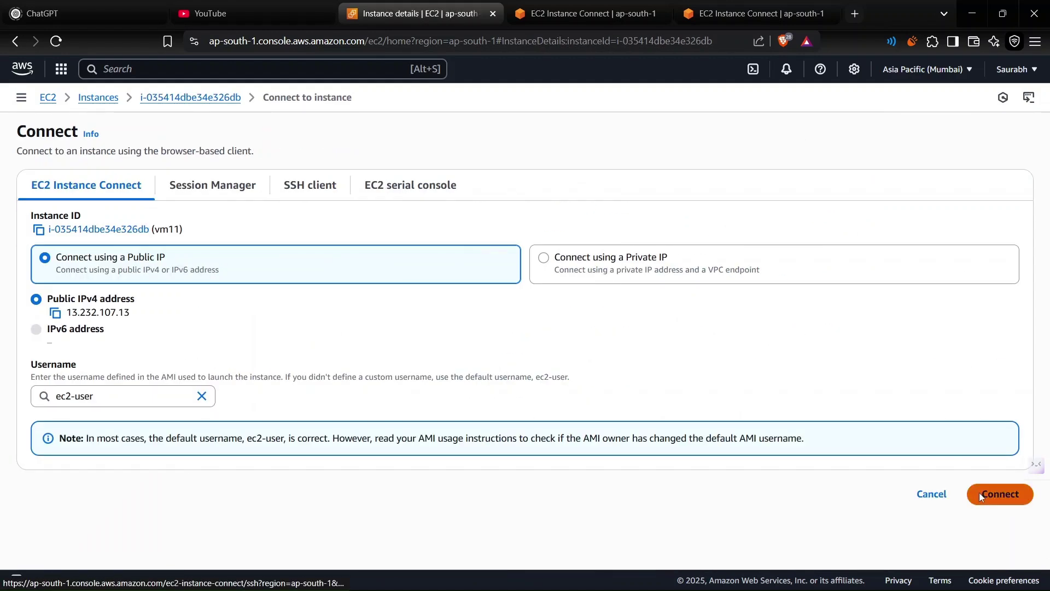
{"action": "left_click", "coordinate": [979, 494]}
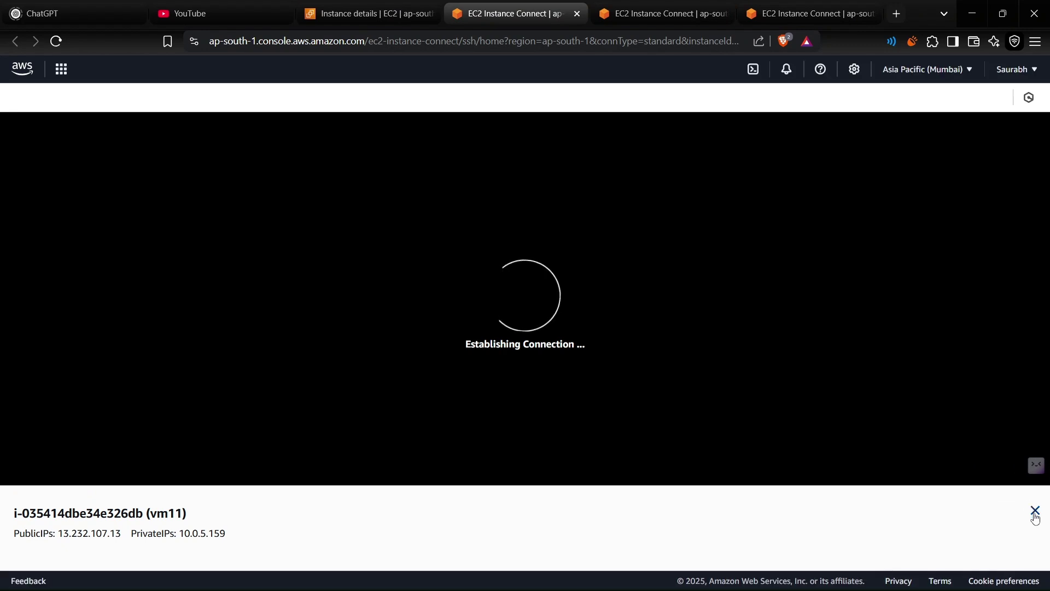
{"action": "left_click", "coordinate": [1036, 514]}
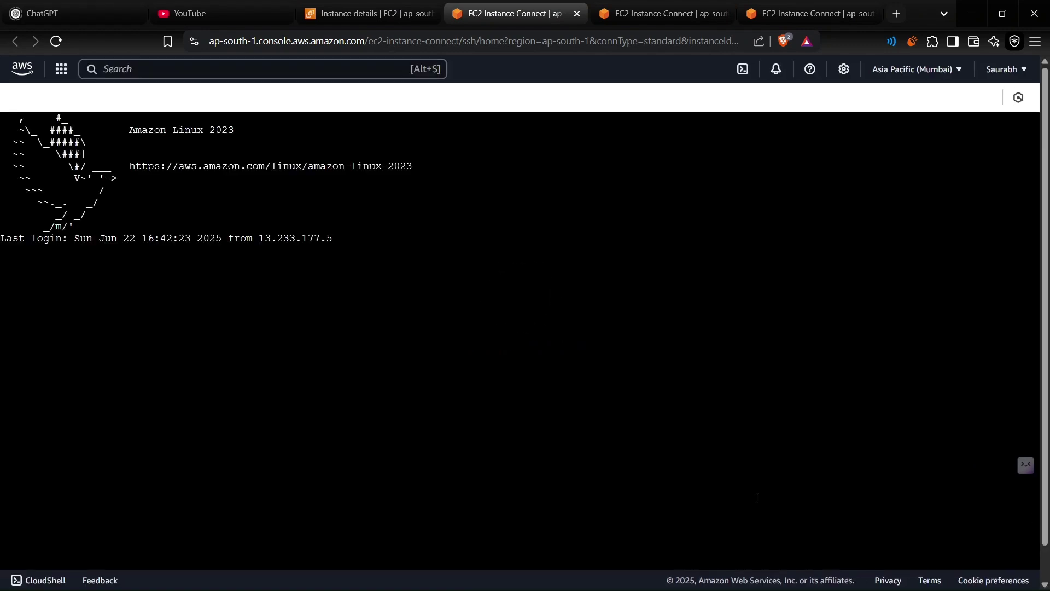
{"action": "type", "text": "tes"}
{"action": "key", "text": "BackSpace"}
{"action": "key", "text": "BackSpace"}
{"action": "key", "text": "BackSpace"}
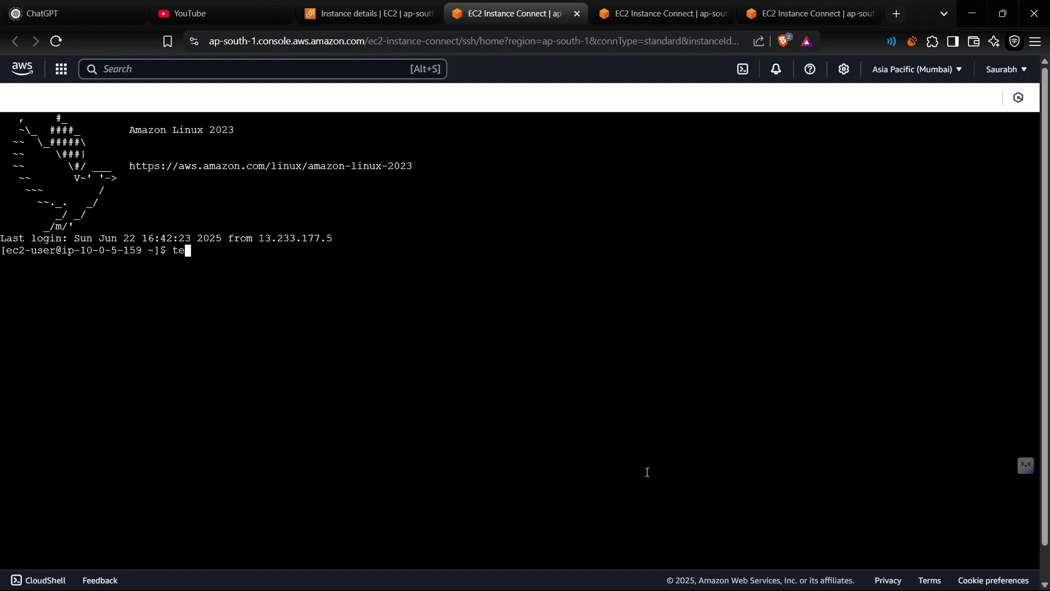
Write "test" into test.txt with echo "test" > test.txt and display the file with cat test.txt
{"action": "type", "text": "echo \"test\" >>"}
{"action": "key", "text": "BackSpace"}
{"action": "type", "text": "test.txt"}
{"action": "key", "text": "Return"}
{"action": "type", "text": "cat test.txt"}
{"action": "key", "text": "Return"}
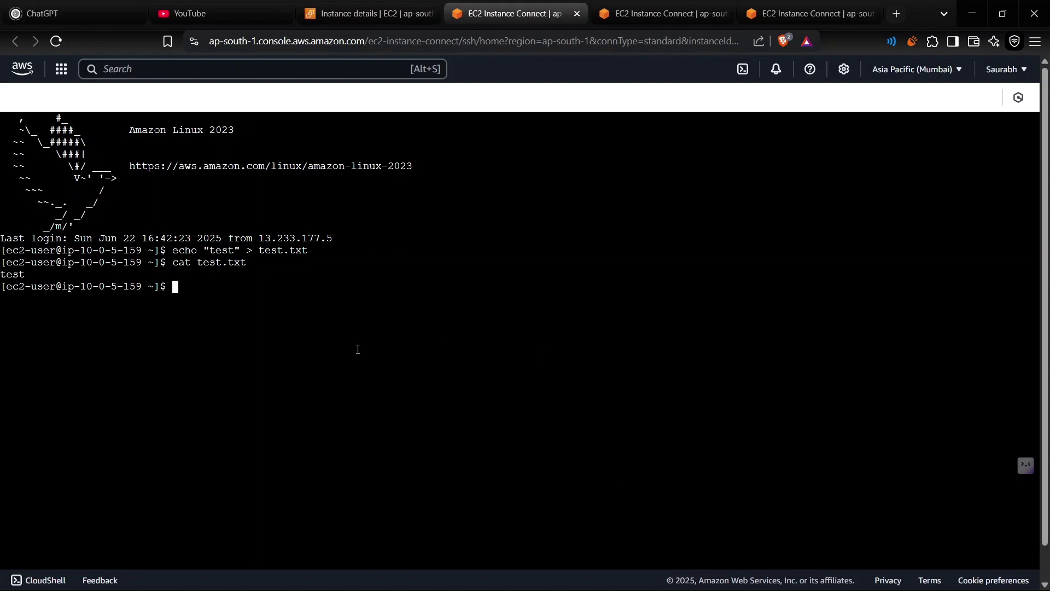
Return to the vm11 instance details and open its attached /dev/xvda volume from the storage information
{"action": "left_click", "coordinate": [353, 8]}
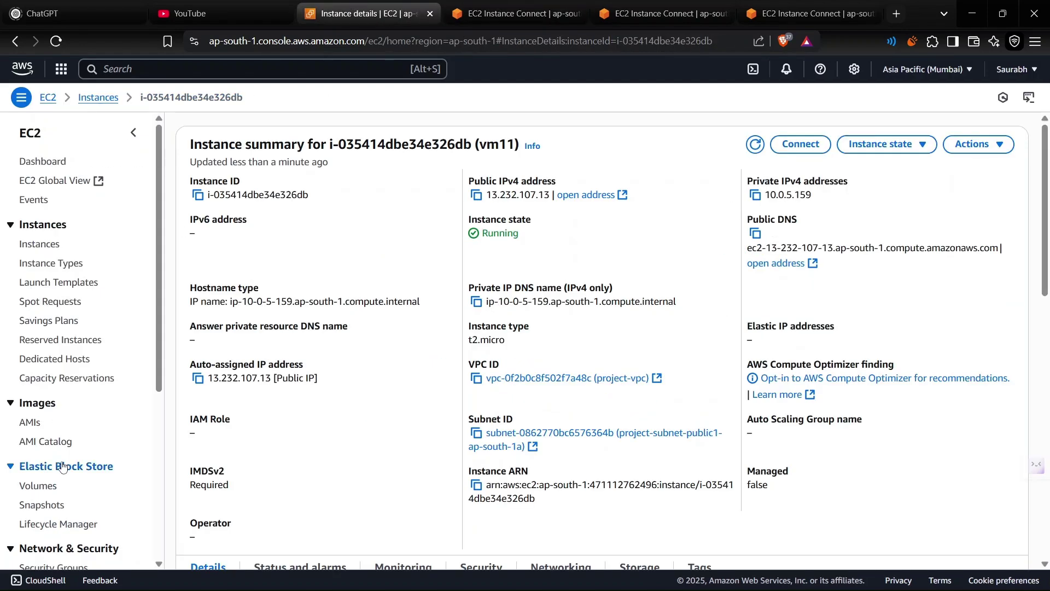
{"action": "scroll", "coordinate": [65, 296], "scroll_direction": "down", "scroll_amount": 3}
{"action": "scroll", "coordinate": [212, 309], "scroll_direction": "down", "scroll_amount": 7}
{"action": "scroll", "coordinate": [212, 309], "scroll_direction": "up", "scroll_amount": 2}
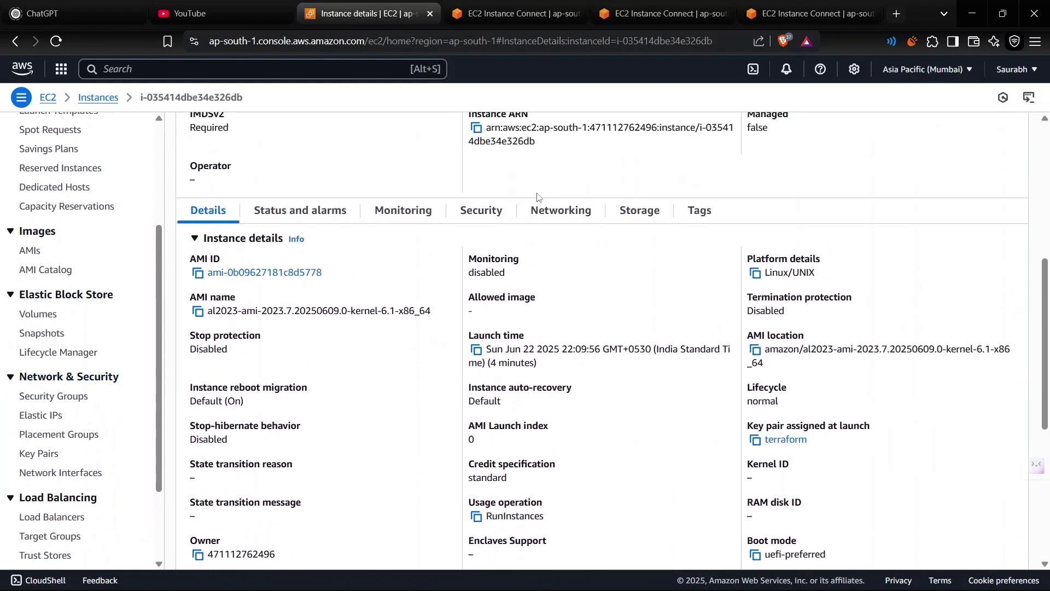
{"action": "left_click", "coordinate": [639, 211]}
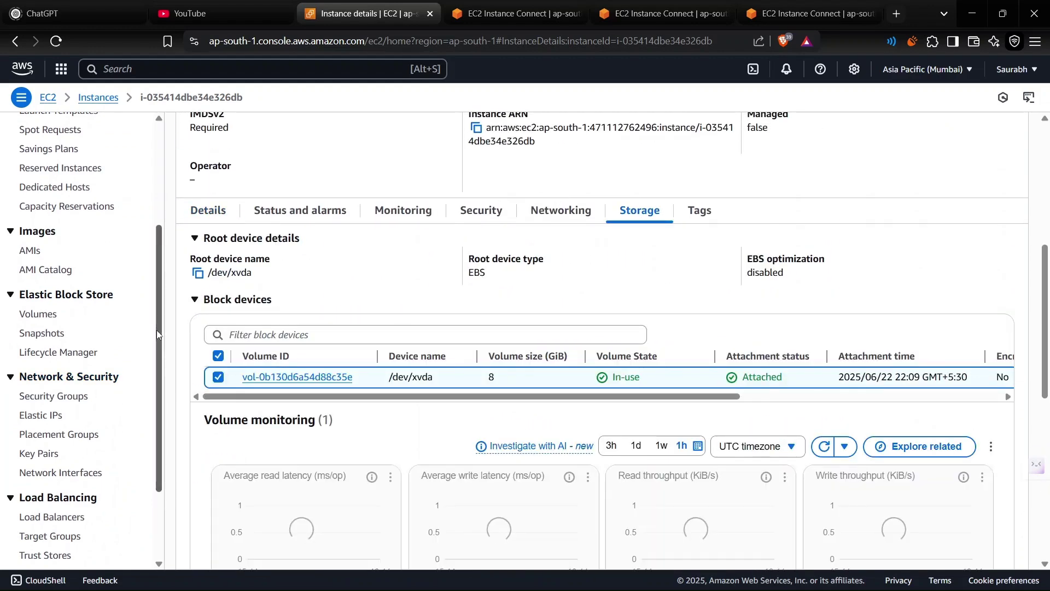
{"action": "left_click", "coordinate": [298, 377]}
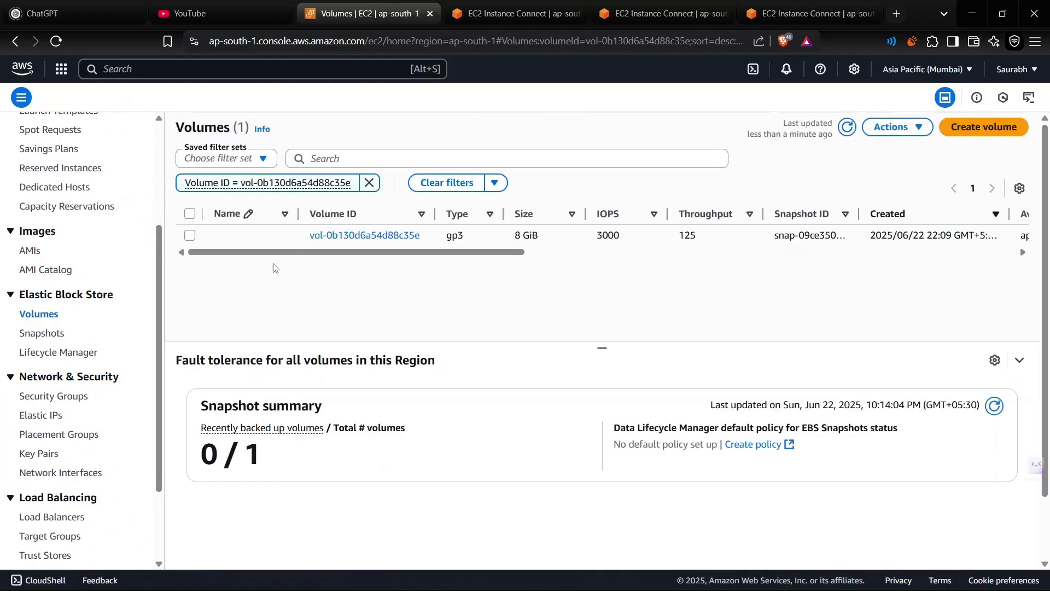
Create a snapshot of the instance's 8 GiB volume with the description "uncrypted"
{"action": "left_click", "coordinate": [190, 235]}
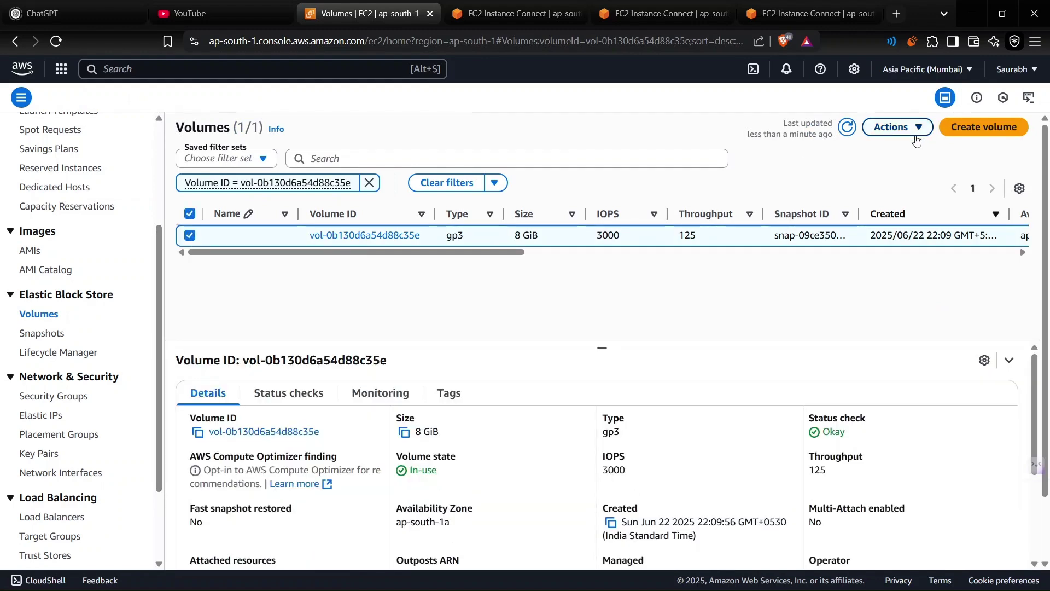
{"action": "left_click", "coordinate": [891, 127]}
{"action": "left_click", "coordinate": [813, 170]}
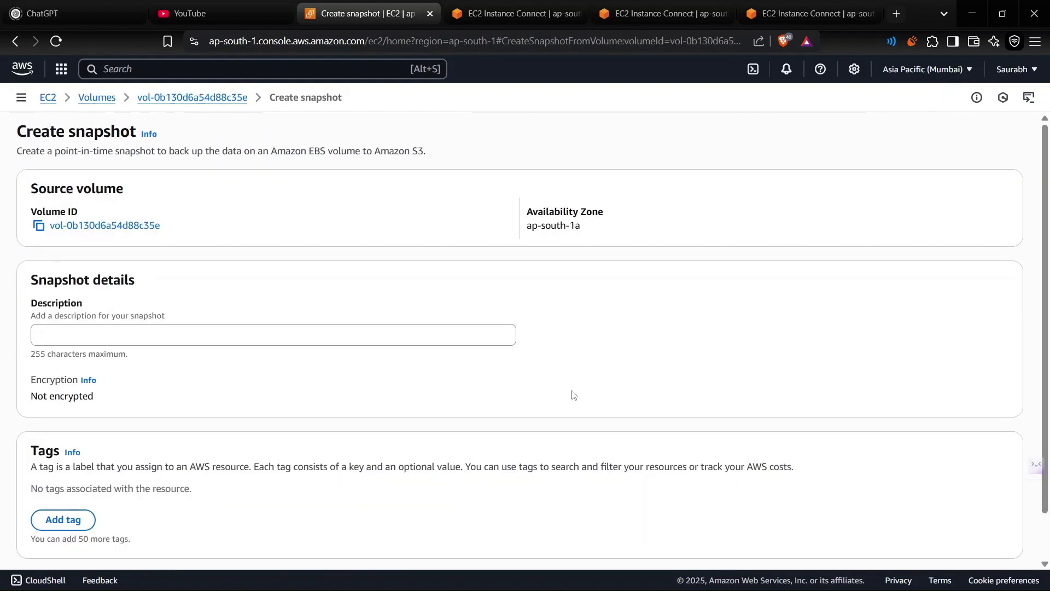
{"action": "left_click", "coordinate": [466, 328]}
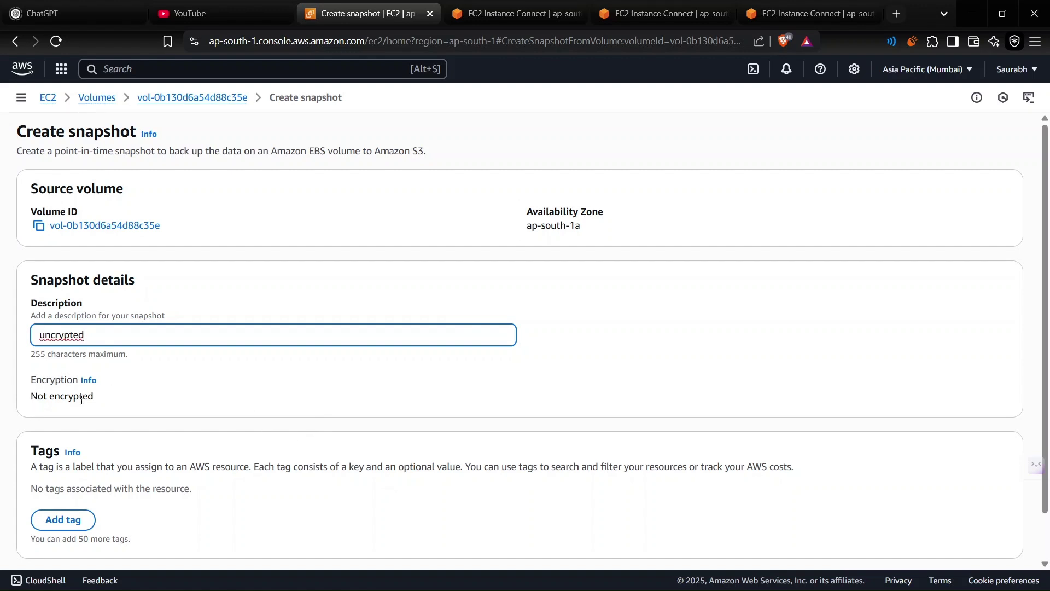
{"action": "scroll", "coordinate": [81, 399], "scroll_direction": "down", "scroll_amount": 1}
{"action": "left_click", "coordinate": [971, 540]}
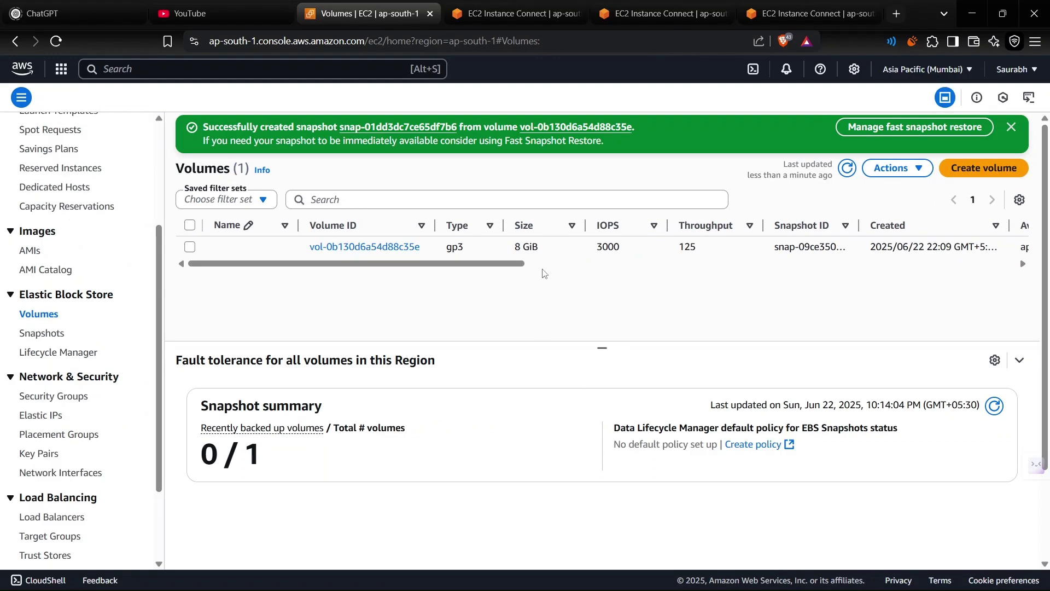
Check the volume's encryption status, and open and refresh the EBS snapshots list
{"action": "left_click", "coordinate": [567, 263]}
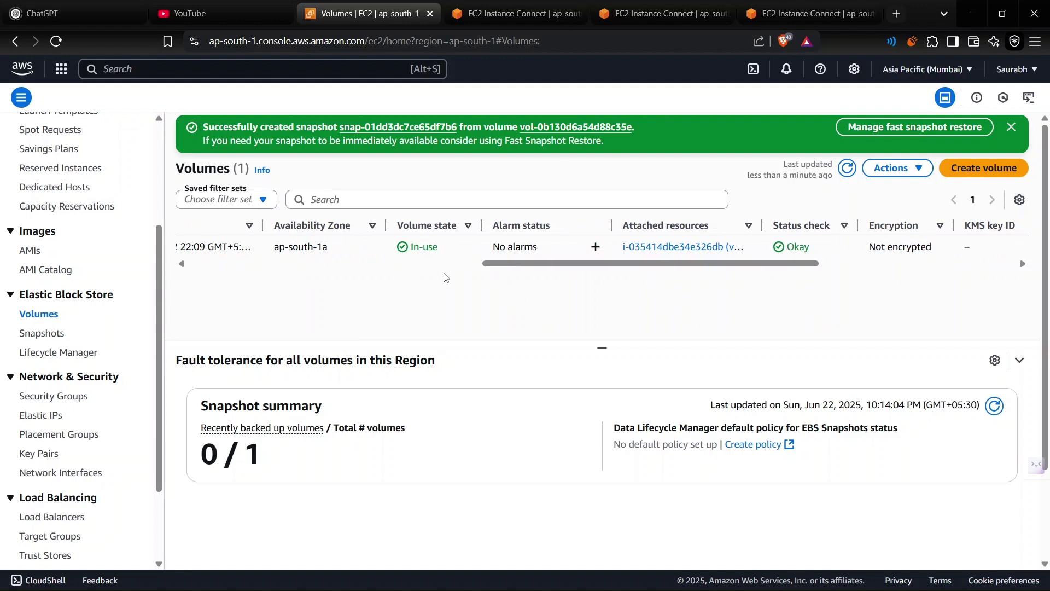
{"action": "left_click", "coordinate": [48, 333]}
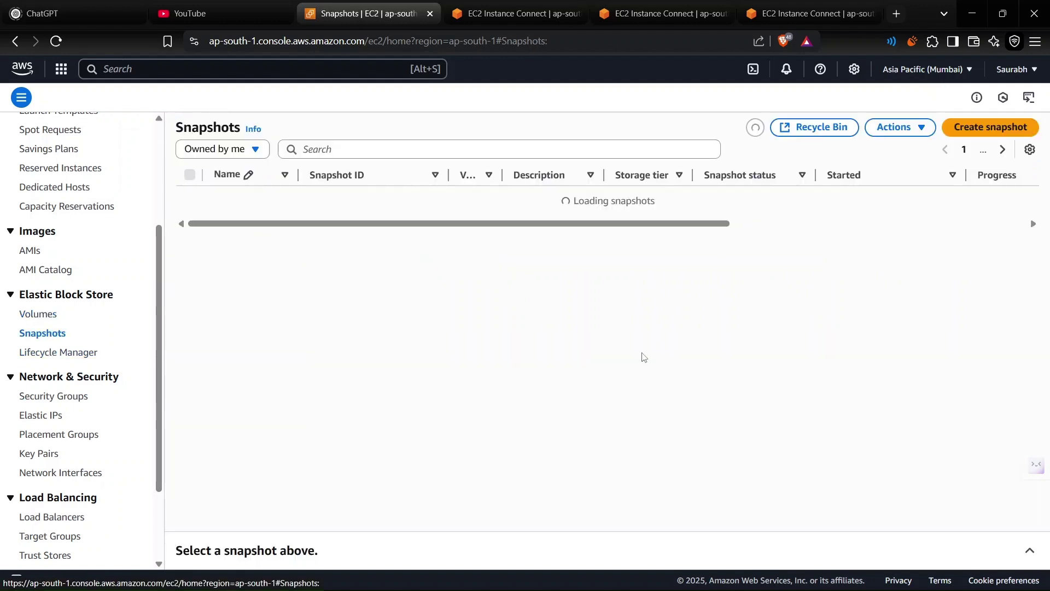
{"action": "left_click", "coordinate": [758, 128]}
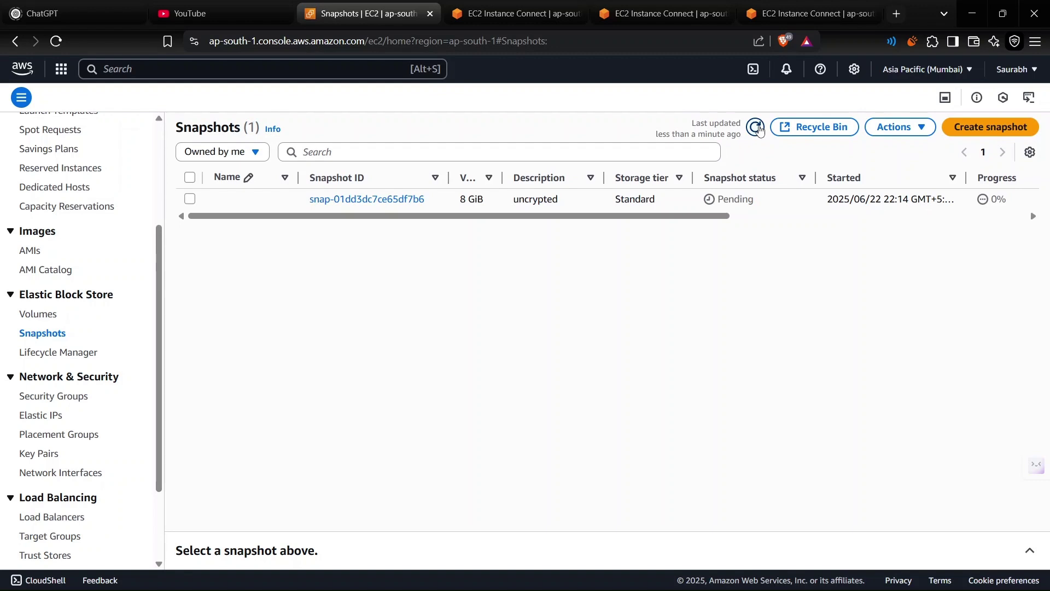
{"action": "left_click", "coordinate": [281, 199]}
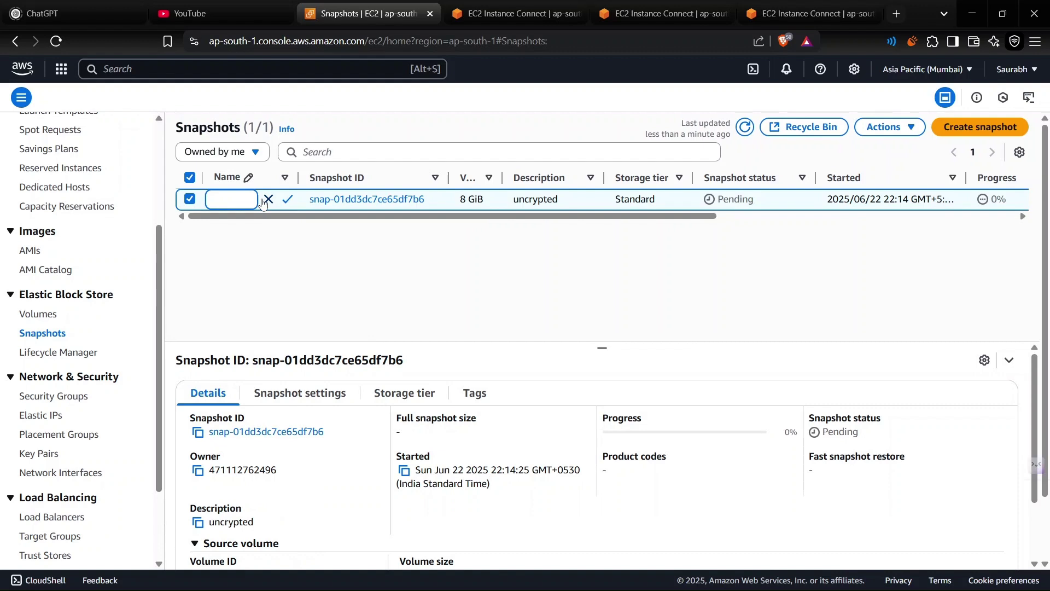
{"action": "type", "text": "u"}
{"action": "key", "text": "BackSpace"}
{"action": "key", "text": "BackSpace"}
Name the snapshot "unecrypted", reusing the text copied from its description
{"action": "double_click", "coordinate": [537, 200]}
{"action": "key", "text": "ctrl+c"}
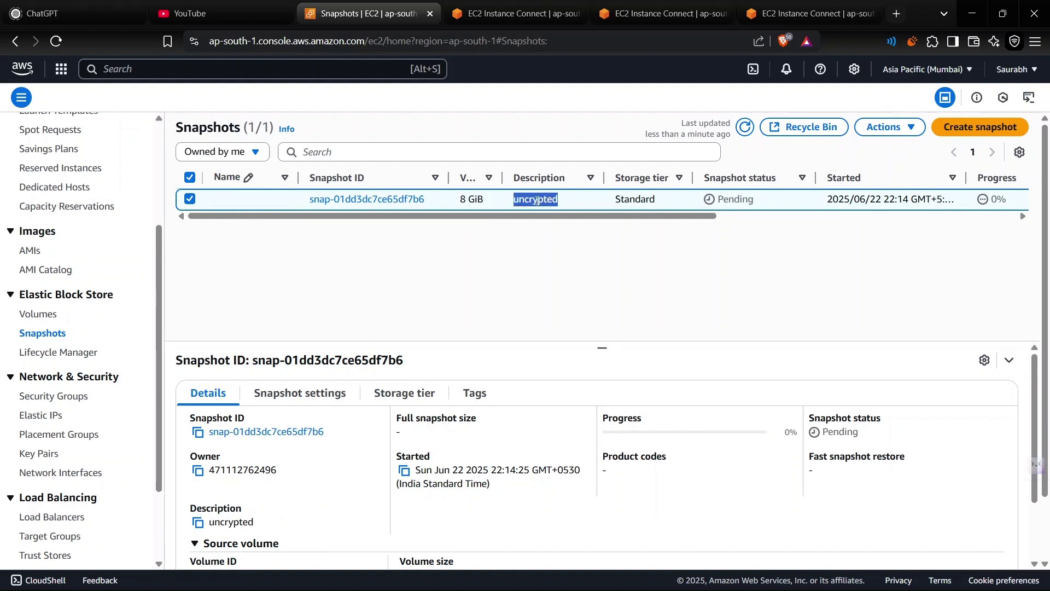
{"action": "left_click", "coordinate": [257, 200]}
{"action": "key", "text": "ctrl+v"}
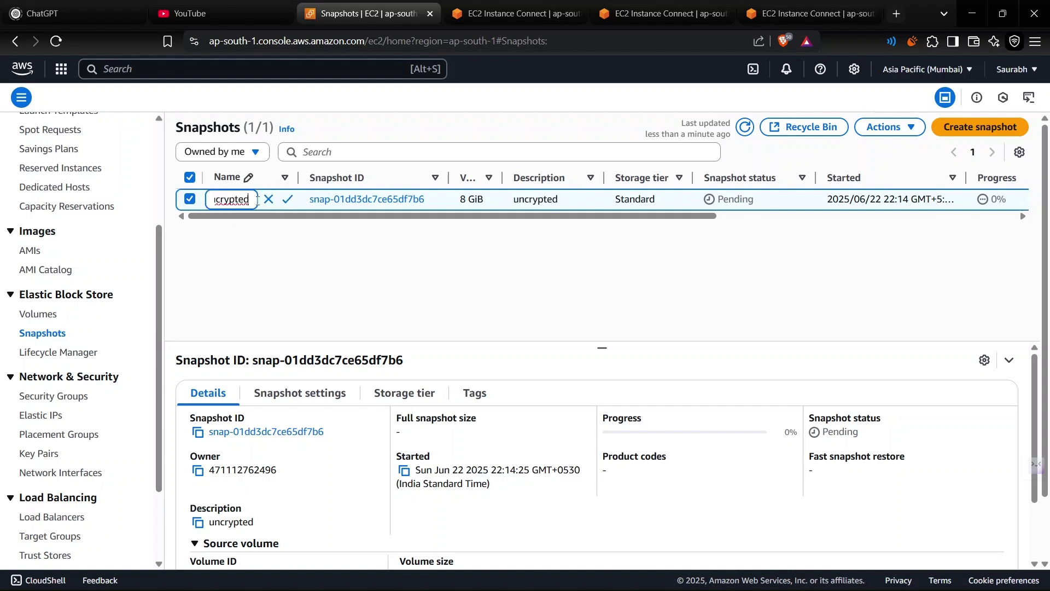
{"action": "left_click", "coordinate": [287, 199]}
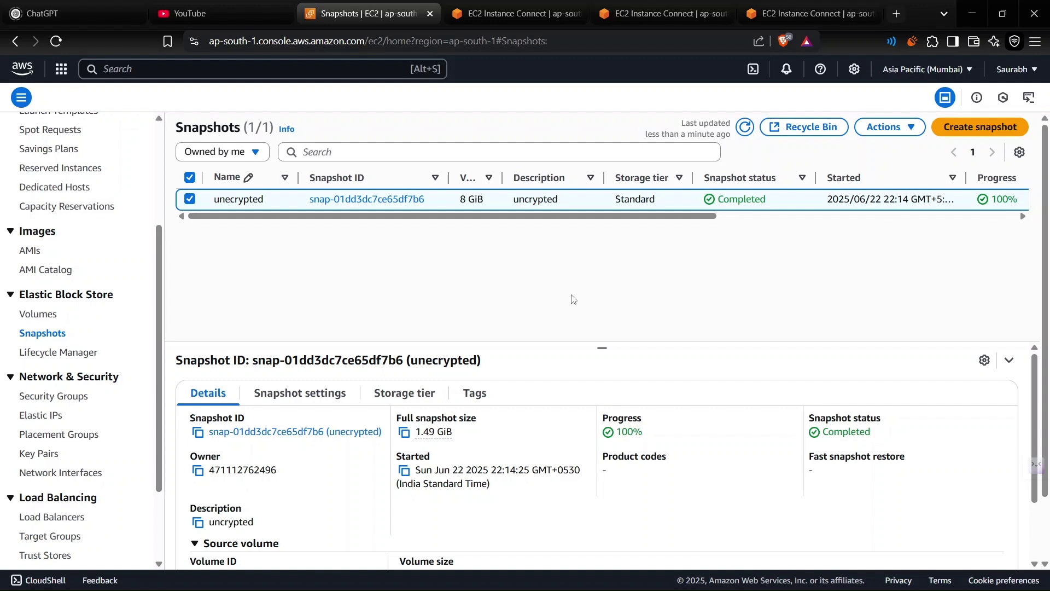
Start a copy of the "unecrypted" snapshot and enable encryption for the copy
{"action": "left_click", "coordinate": [886, 127]}
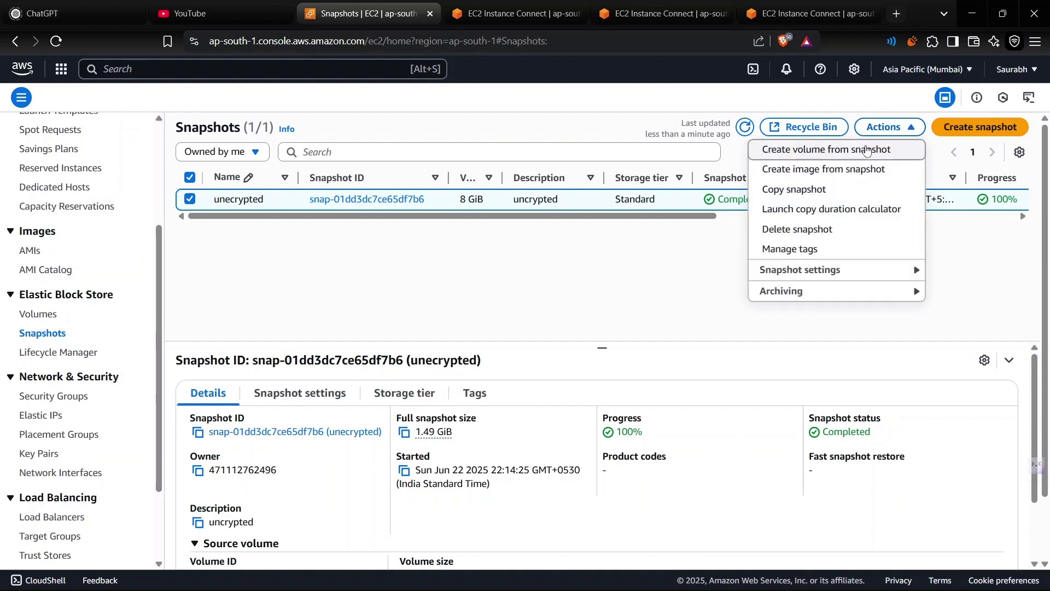
{"action": "left_click", "coordinate": [815, 190]}
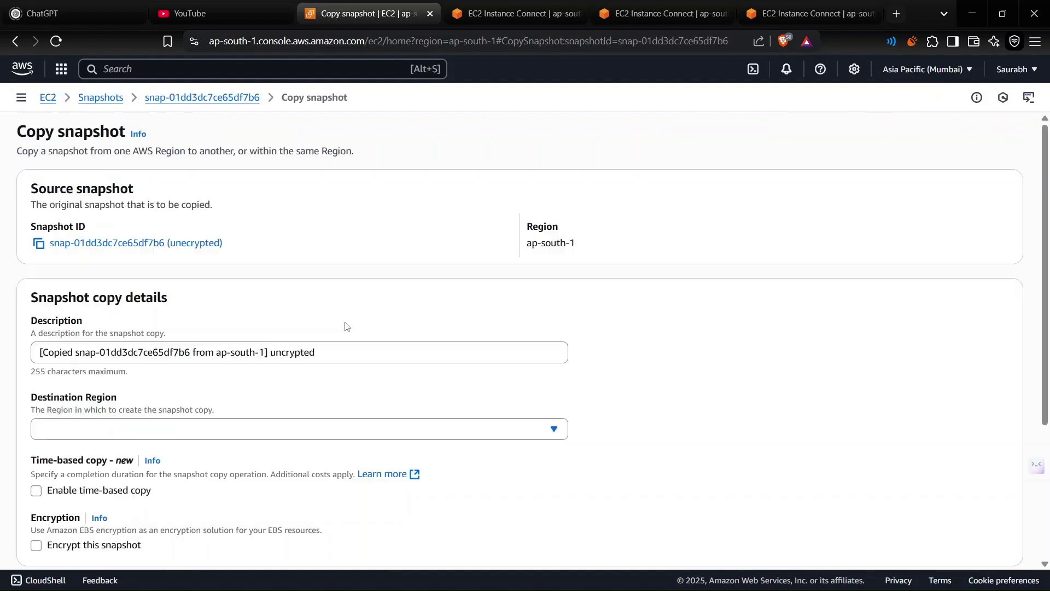
{"action": "scroll", "coordinate": [341, 332], "scroll_direction": "down", "scroll_amount": 4}
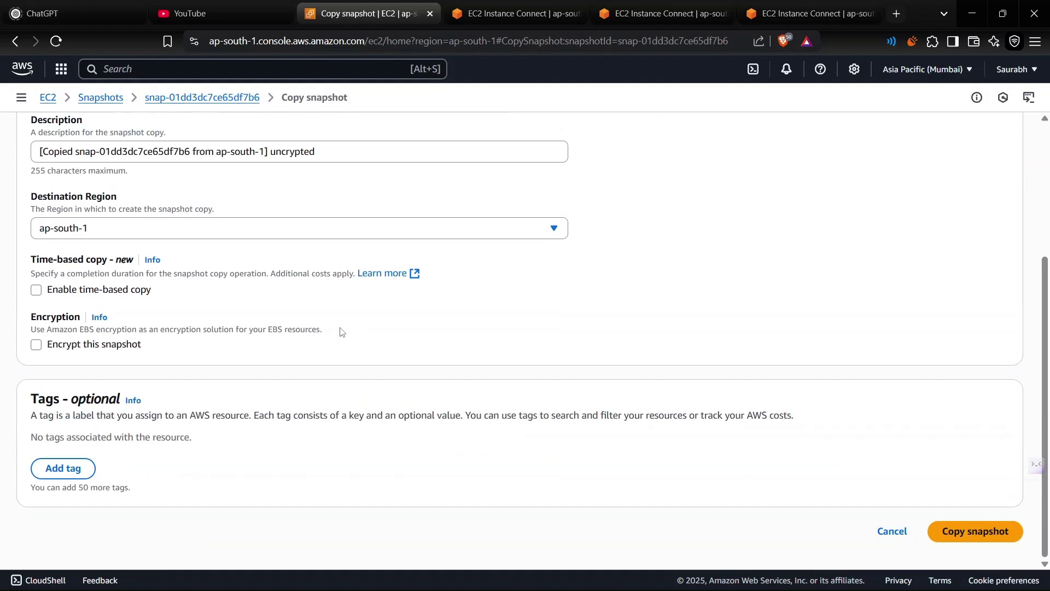
{"action": "left_click", "coordinate": [37, 345]}
{"action": "scroll", "coordinate": [100, 370], "scroll_direction": "up", "scroll_amount": 4}
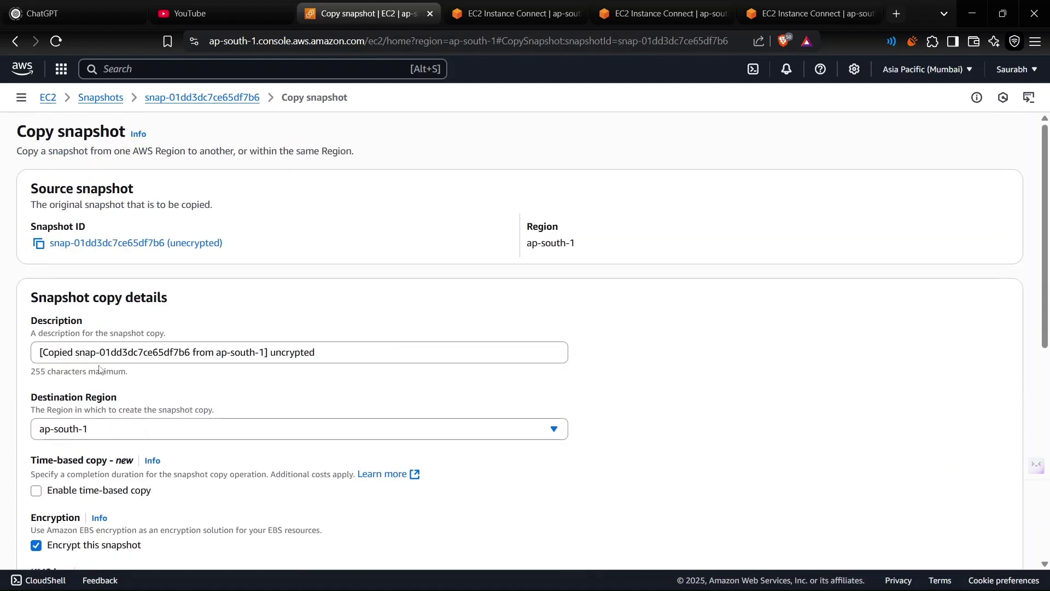
Replace the copy's description with "Encrypted" and create the snapshot copy using the default aws/ebs KMS key
{"action": "left_click", "coordinate": [215, 343]}
{"action": "key", "text": "ctrl+a"}
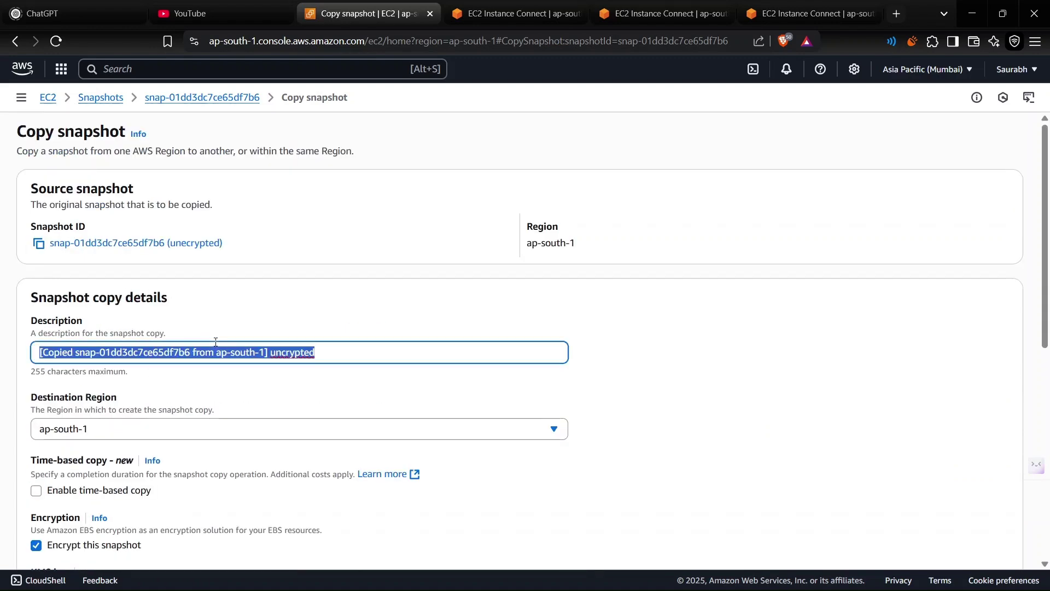
{"action": "type", "text": "Encr"}
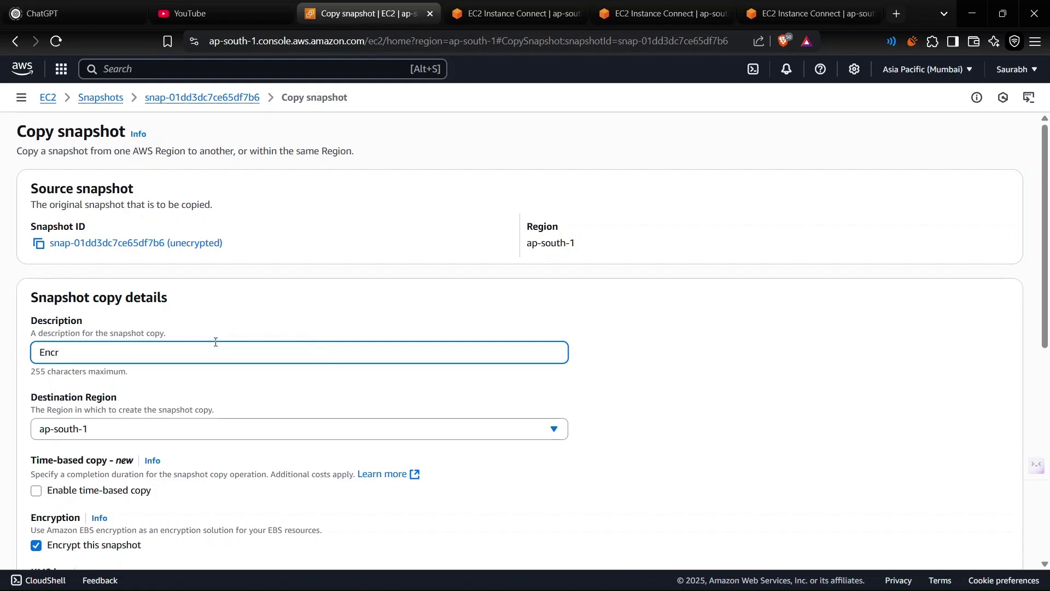
{"action": "type", "text": "ypted"}
{"action": "scroll", "coordinate": [215, 342], "scroll_direction": "down", "scroll_amount": 8}
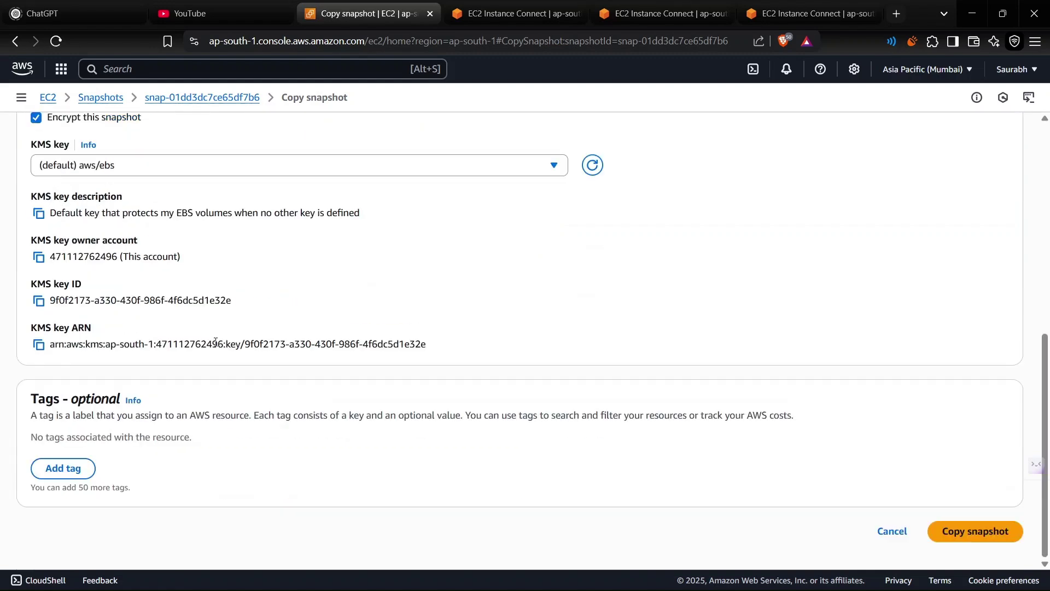
{"action": "left_click", "coordinate": [949, 531]}
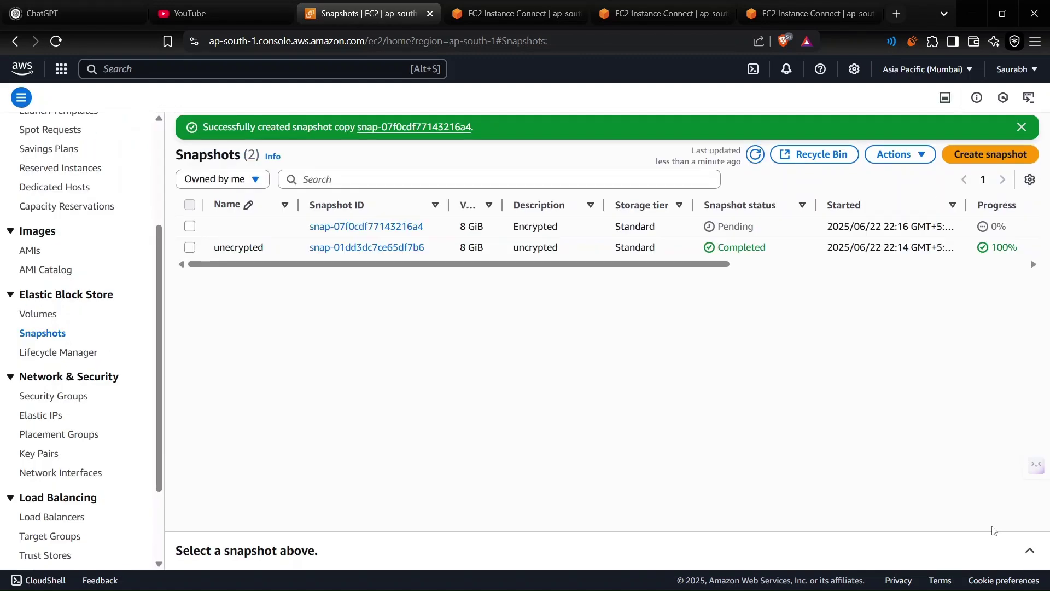
Compare the encryption status and KMS key details of the two snapshots in the list
{"action": "left_click", "coordinate": [993, 531]}
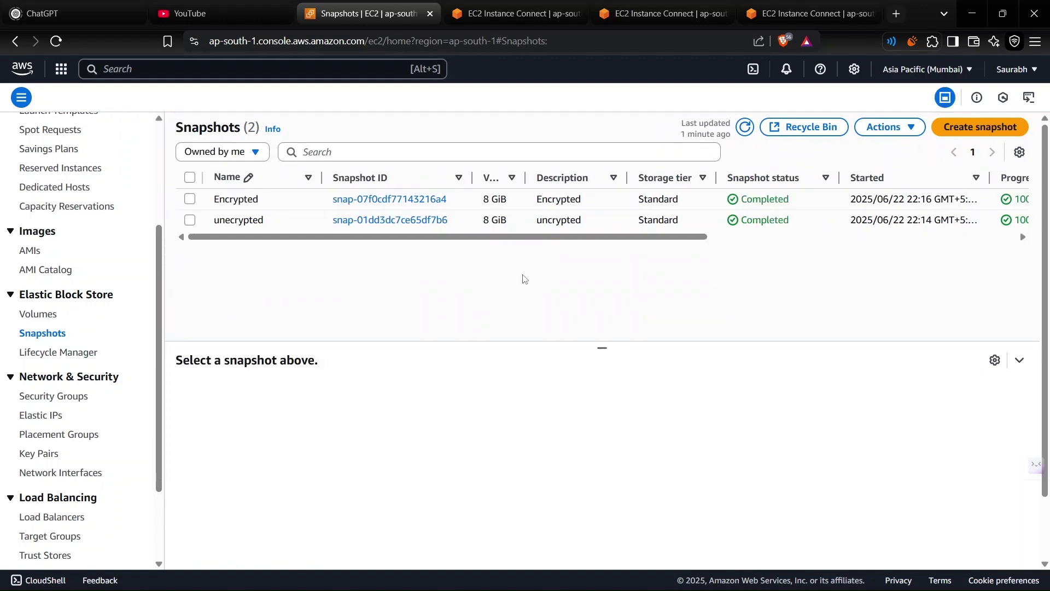
{"action": "scroll", "coordinate": [722, 244], "scroll_direction": "right", "scroll_amount": 9}
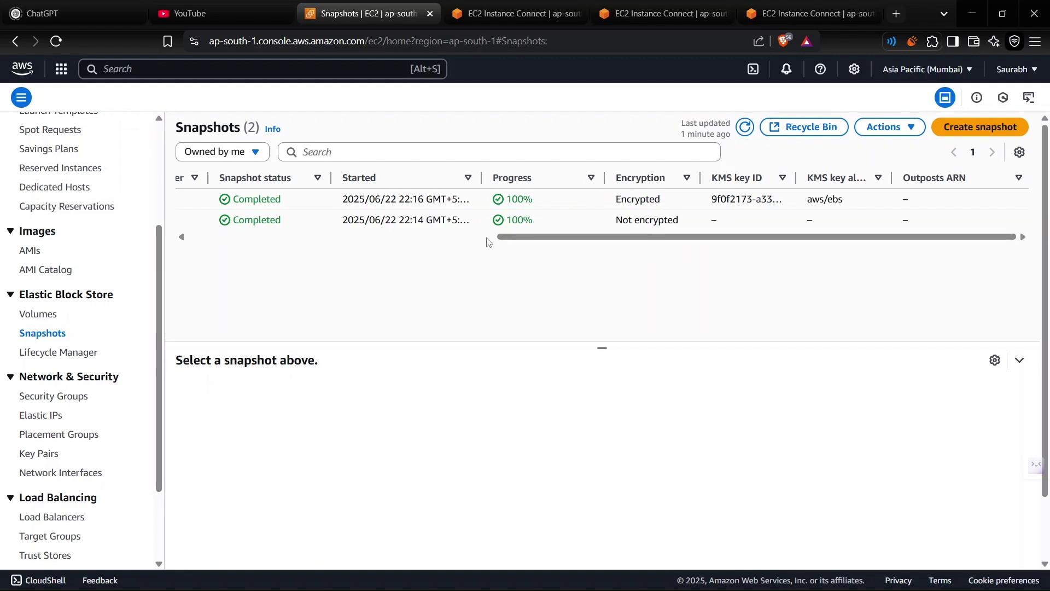
Create a volume from the "Encrypted" snapshot, keeping the default volume settings and adding no tags
{"action": "left_click_drag", "start_coordinate": [487, 237], "coordinate": [180, 237]}
{"action": "left_click", "coordinate": [190, 199]}
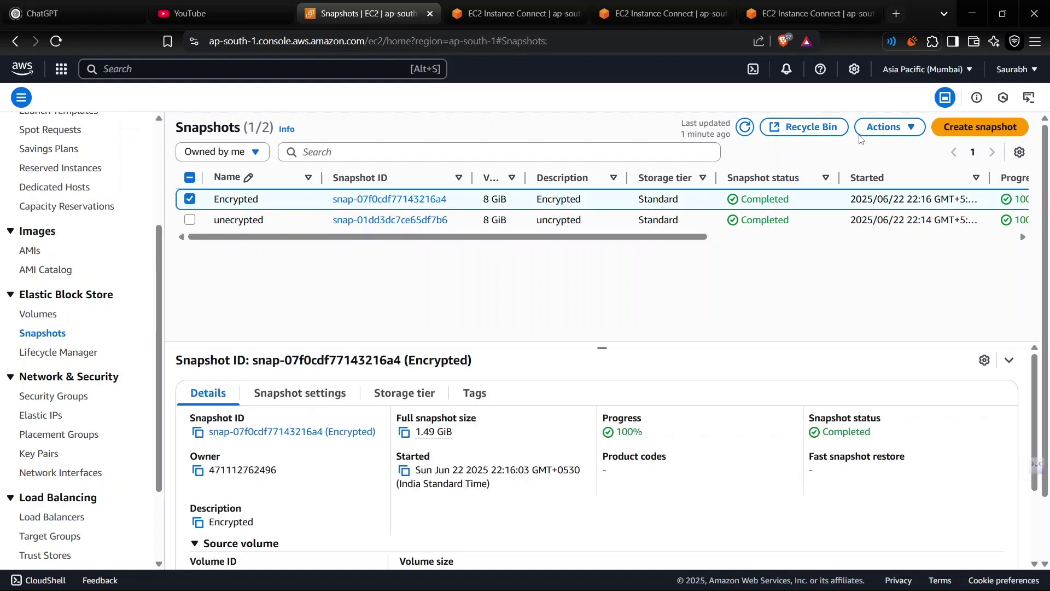
{"action": "left_click", "coordinate": [882, 127]}
{"action": "left_click", "coordinate": [816, 149]}
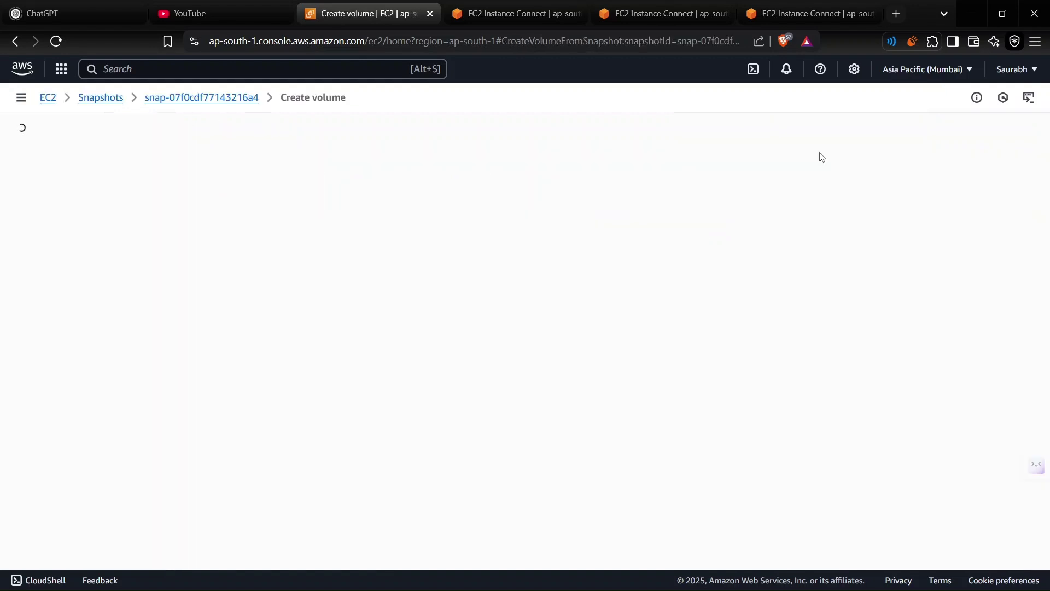
{"action": "scroll", "coordinate": [249, 304], "scroll_direction": "down", "scroll_amount": 15}
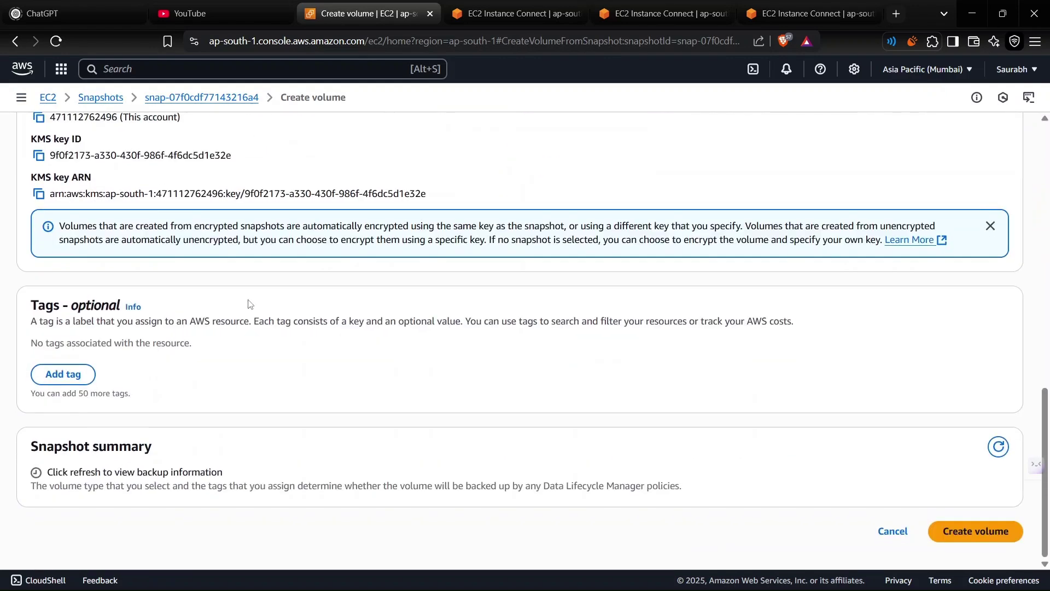
{"action": "left_click", "coordinate": [965, 533]}
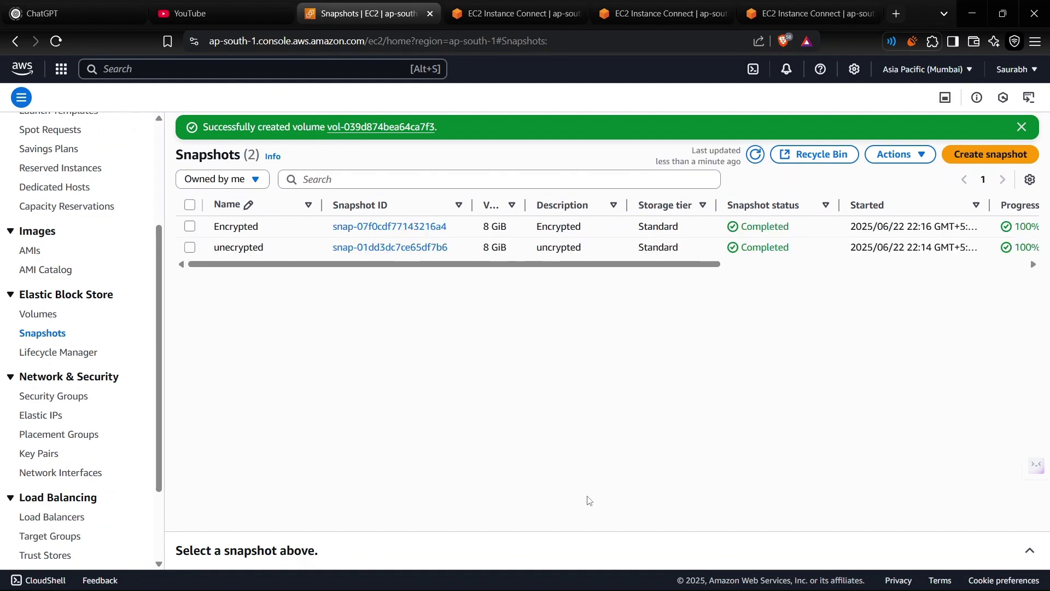
Stop the vm11 instance and refresh the instance list to update its state
{"action": "scroll", "coordinate": [55, 205], "scroll_direction": "up", "scroll_amount": 3}
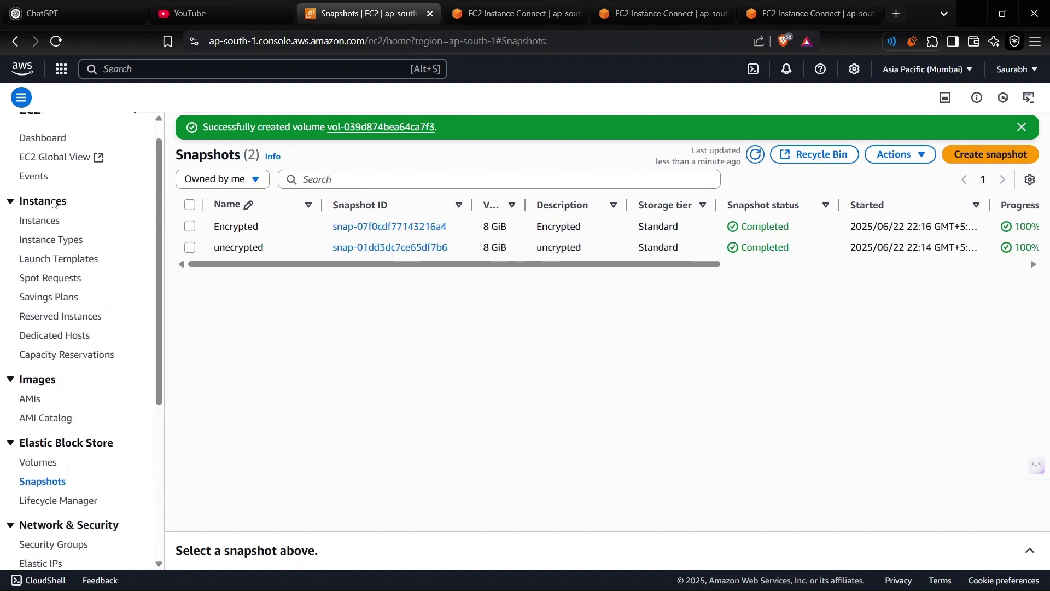
{"action": "left_click", "coordinate": [41, 223]}
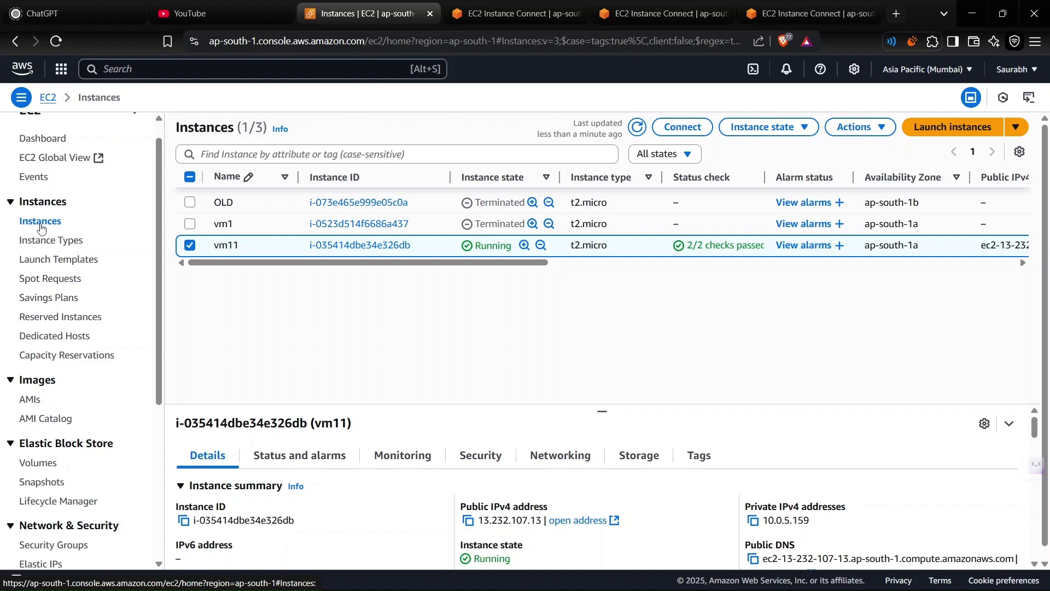
{"action": "left_click", "coordinate": [777, 131]}
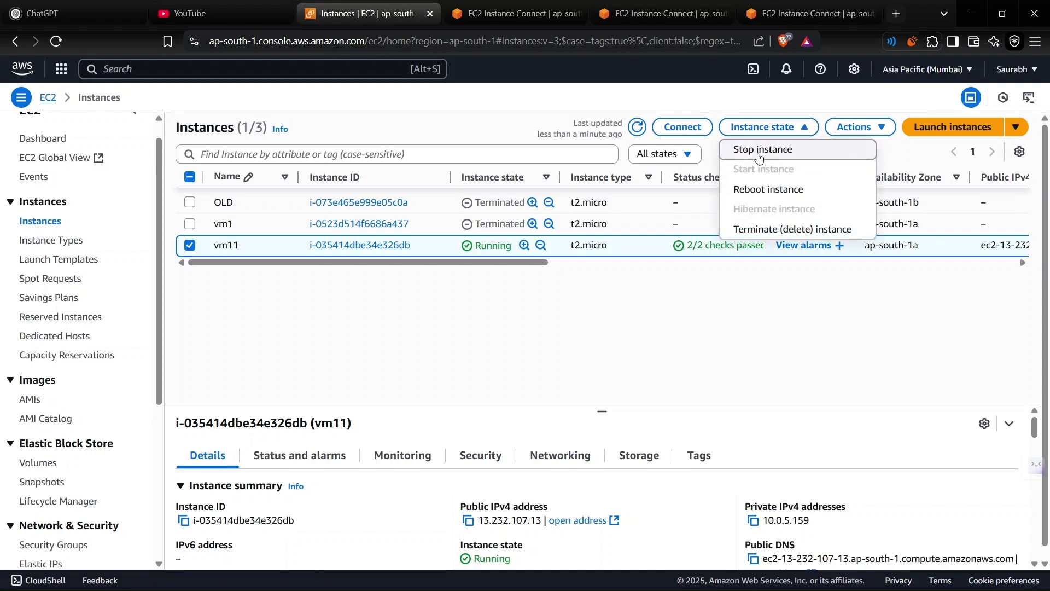
{"action": "left_click", "coordinate": [766, 149]}
{"action": "left_click", "coordinate": [854, 441]}
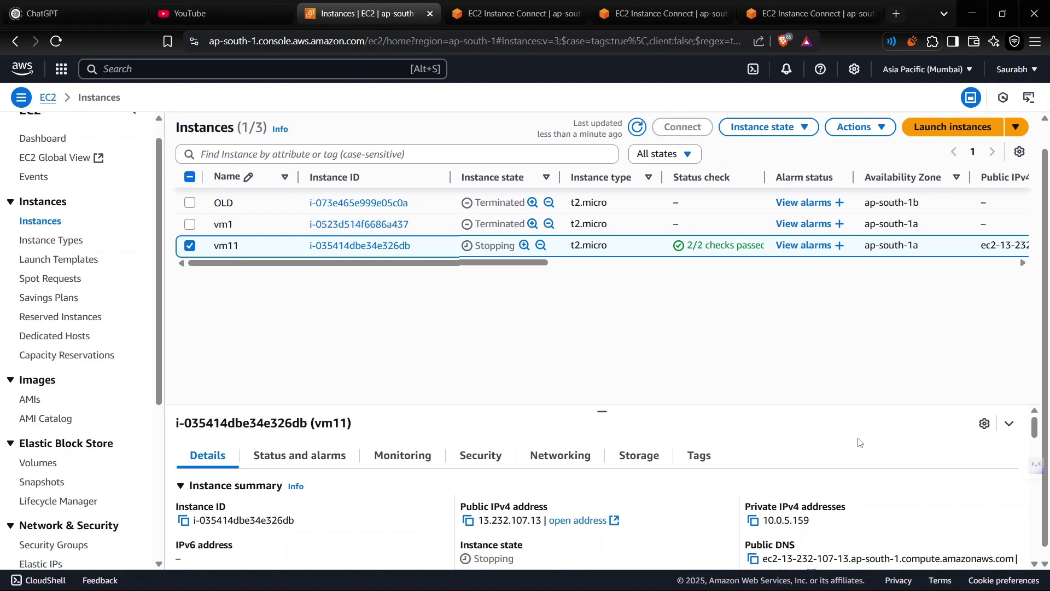
{"action": "left_click", "coordinate": [638, 127]}
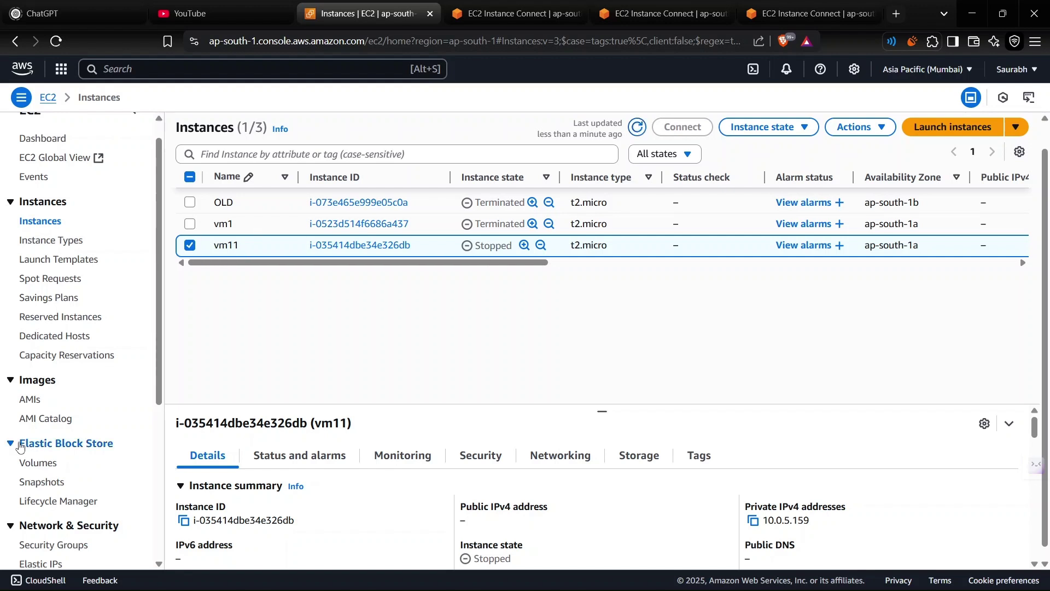
Check which volume is attached and unencrypted, and detach that volume from vm11
{"action": "left_click", "coordinate": [42, 469]}
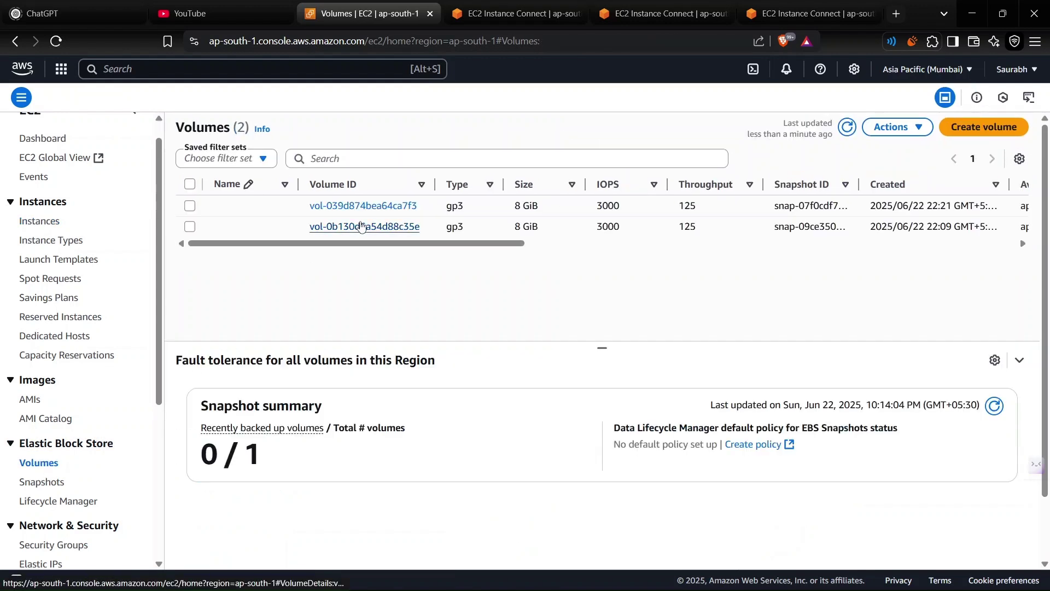
{"action": "left_click", "coordinate": [549, 244]}
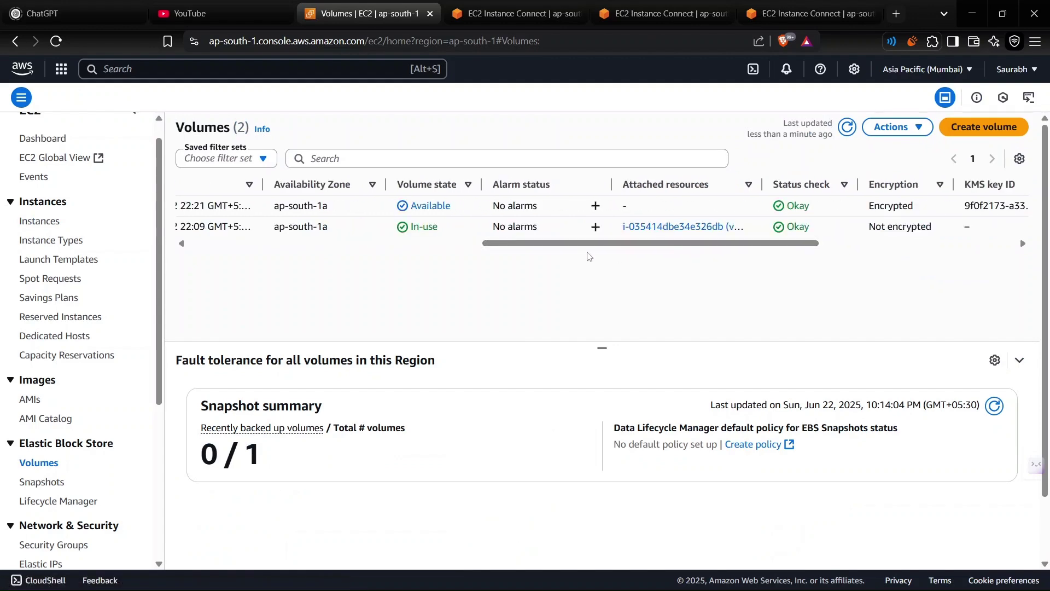
{"action": "left_click", "coordinate": [466, 244]}
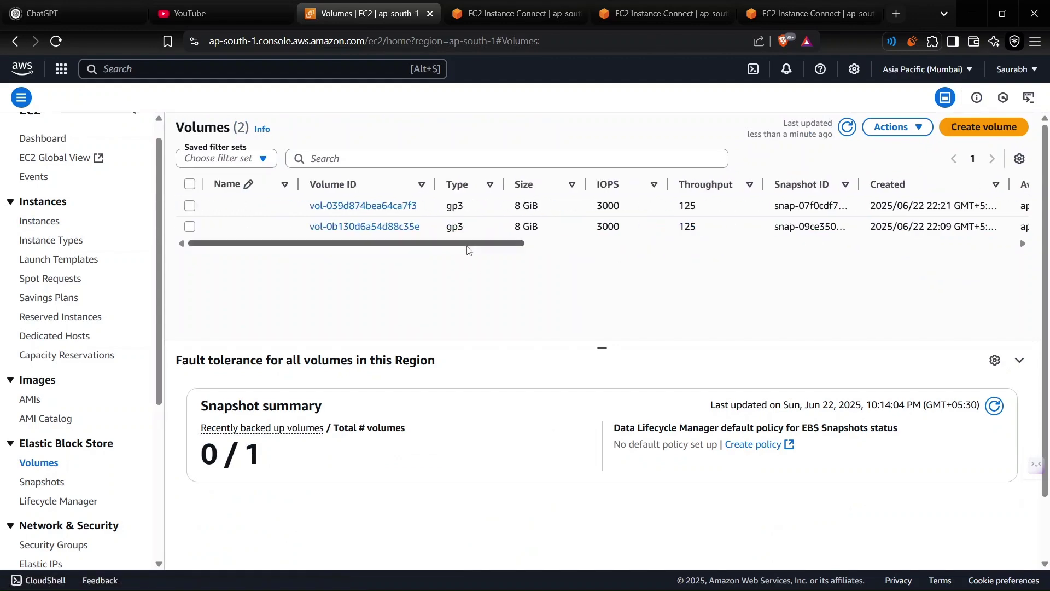
{"action": "left_click", "coordinate": [190, 227]}
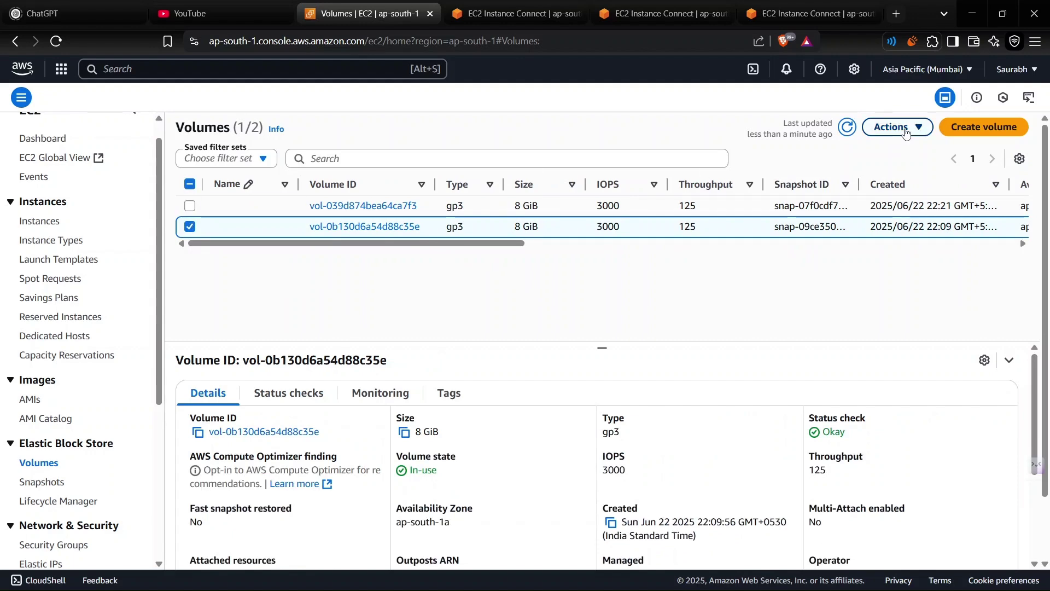
{"action": "left_click", "coordinate": [897, 126]}
{"action": "left_click", "coordinate": [824, 251]}
{"action": "left_click", "coordinate": [760, 401]}
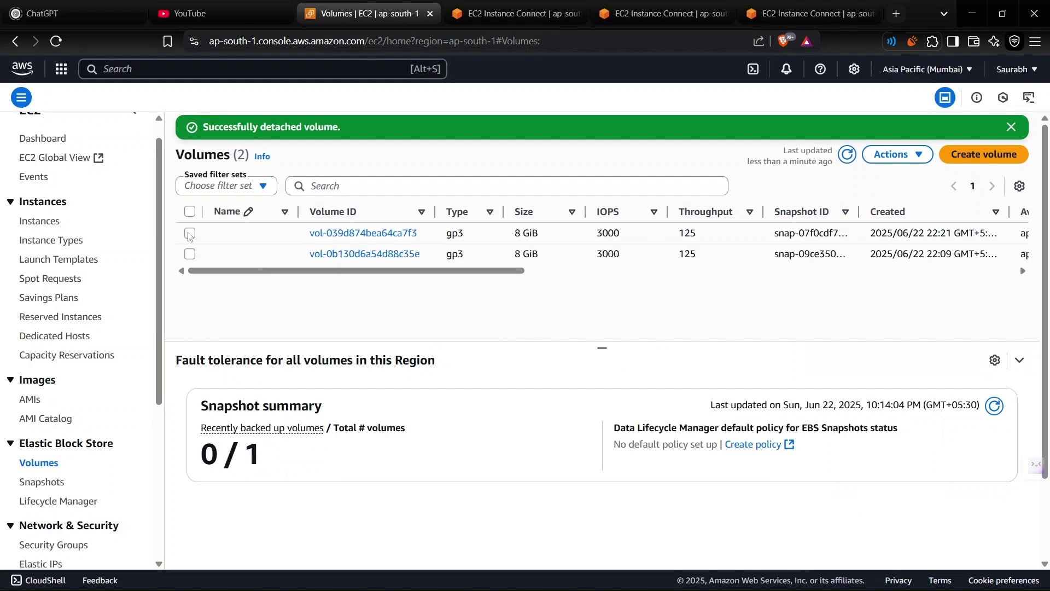
Attach the available encrypted volume to the vm11 instance with the root device name /dev/xvda
{"action": "left_click", "coordinate": [189, 233]}
{"action": "left_click", "coordinate": [555, 274]}
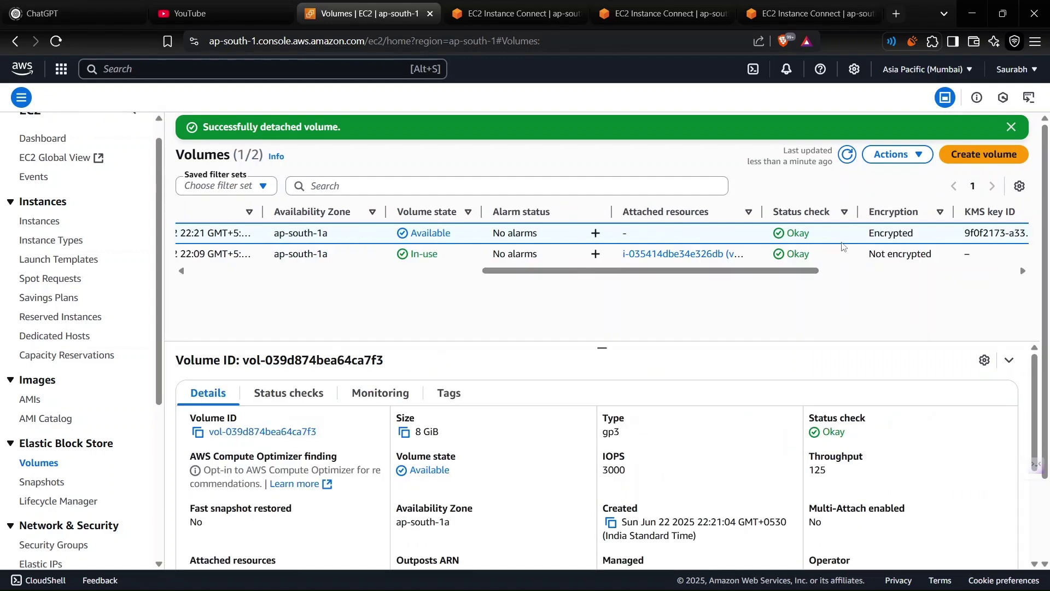
{"action": "left_click", "coordinate": [891, 155]}
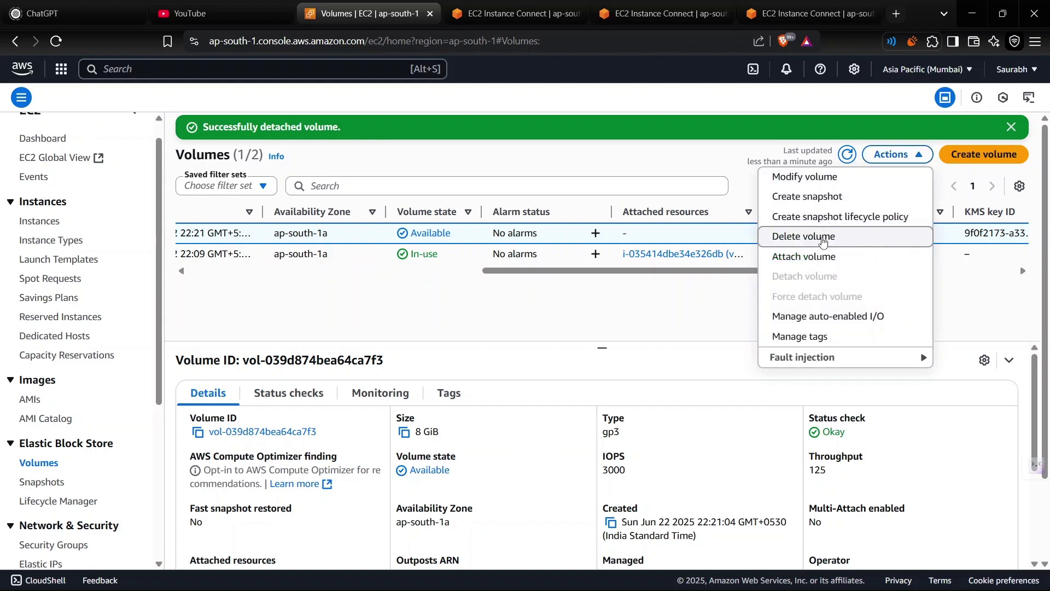
{"action": "left_click", "coordinate": [820, 255]}
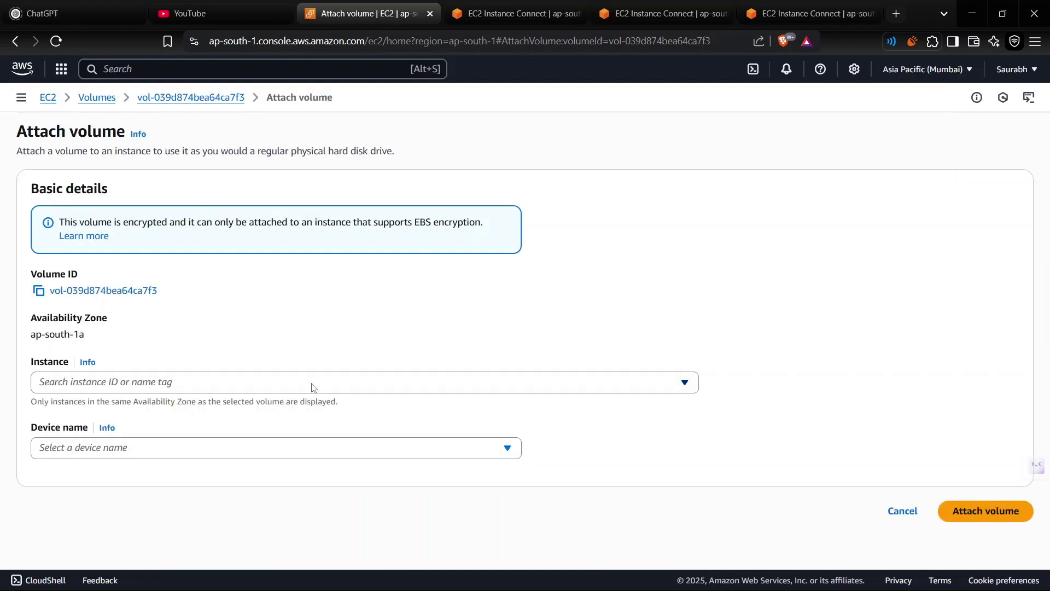
{"action": "left_click", "coordinate": [198, 388]}
{"action": "left_click", "coordinate": [147, 428]}
{"action": "left_click", "coordinate": [137, 459]}
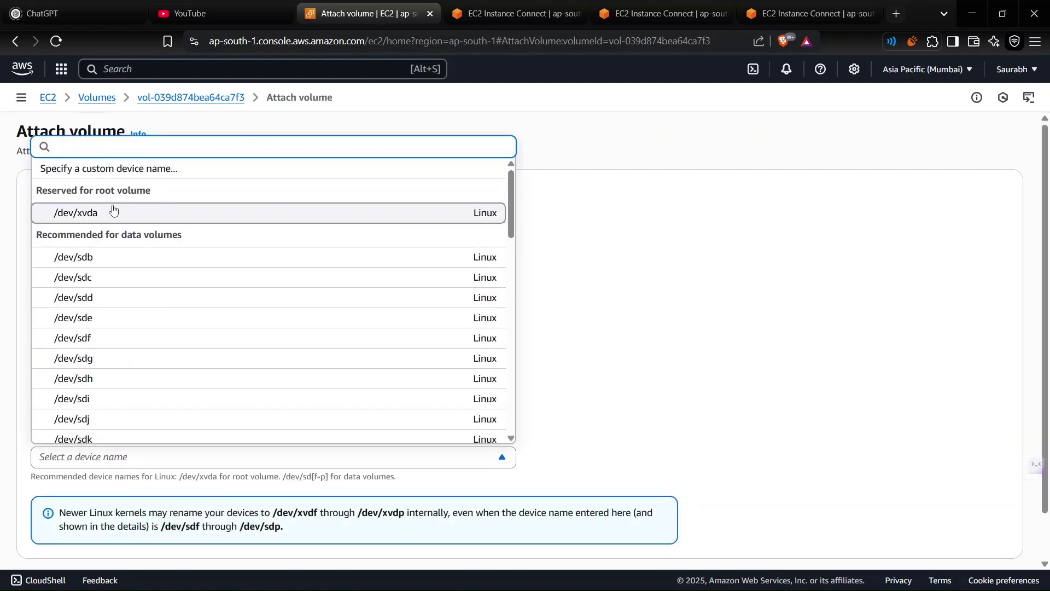
{"action": "left_click", "coordinate": [113, 213]}
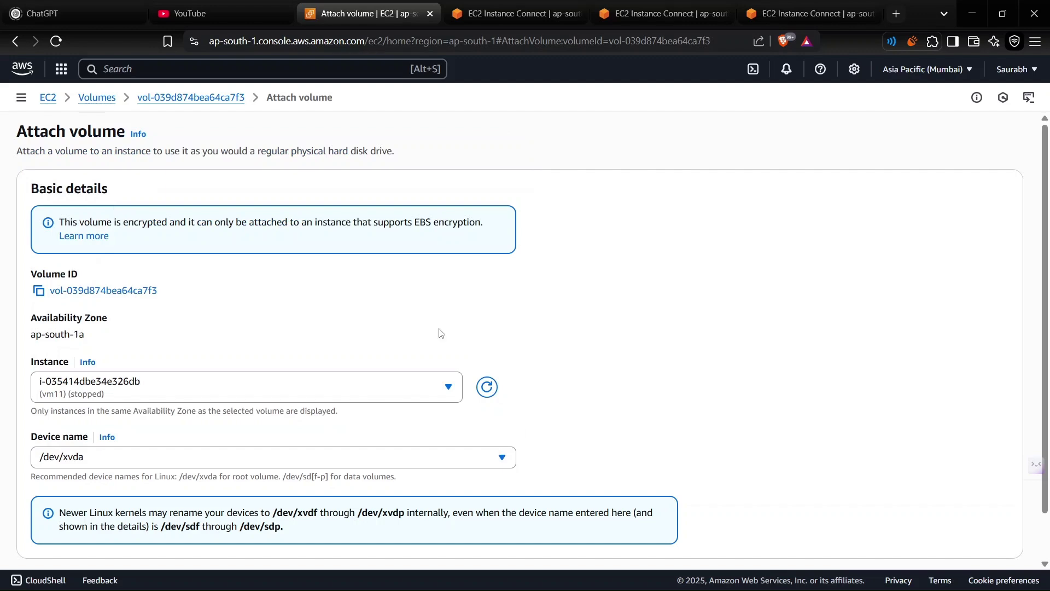
{"action": "scroll", "coordinate": [438, 331], "scroll_direction": "down", "scroll_amount": 2}
{"action": "left_click", "coordinate": [983, 530]}
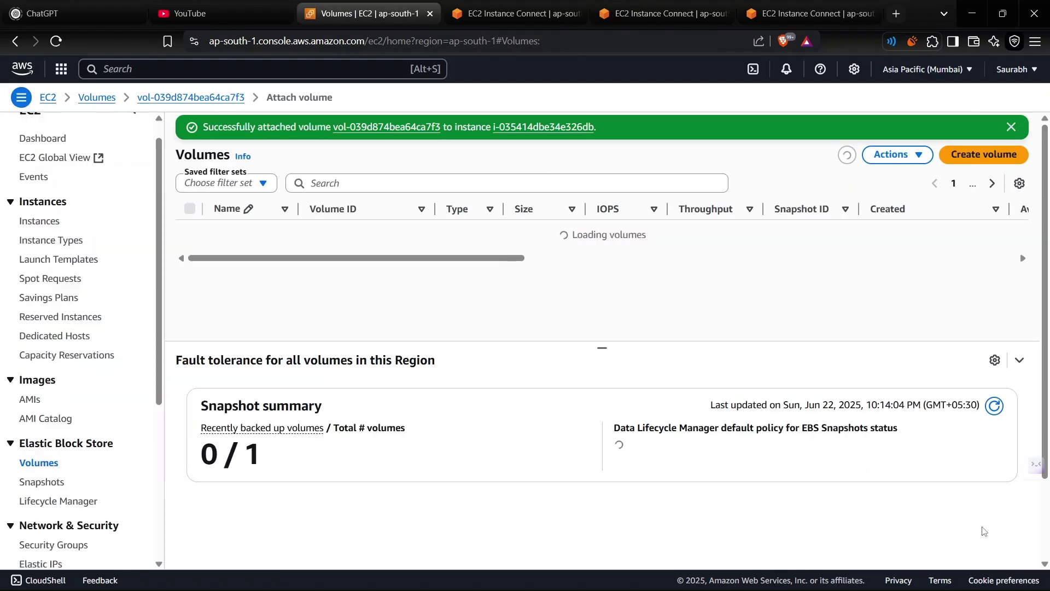
Start the vm11 instance, dismiss the notifications and refresh the instance list
{"action": "left_click", "coordinate": [34, 221]}
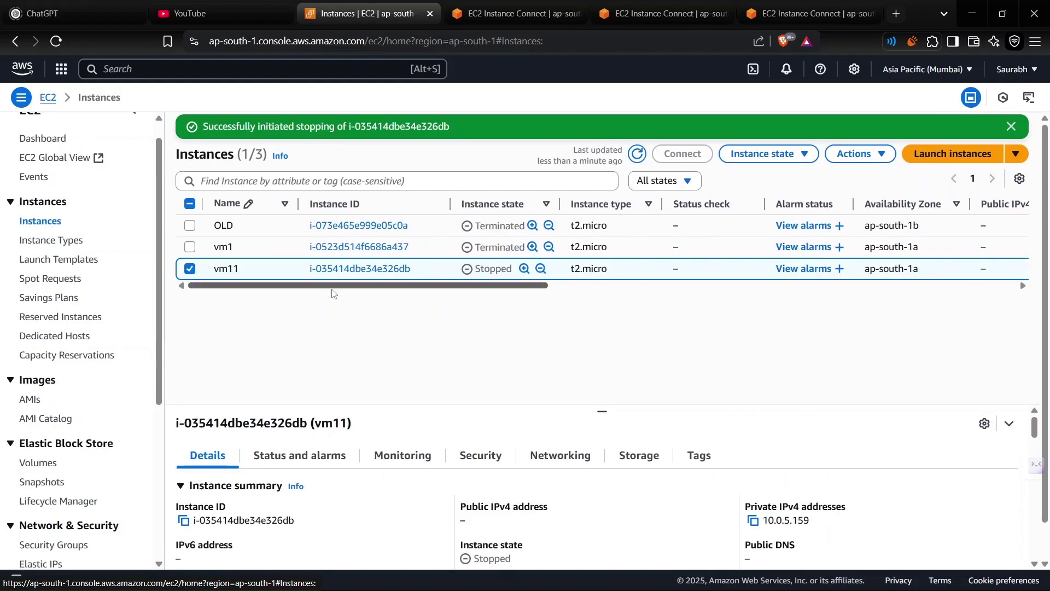
{"action": "left_click", "coordinate": [762, 154]}
{"action": "left_click", "coordinate": [751, 193]}
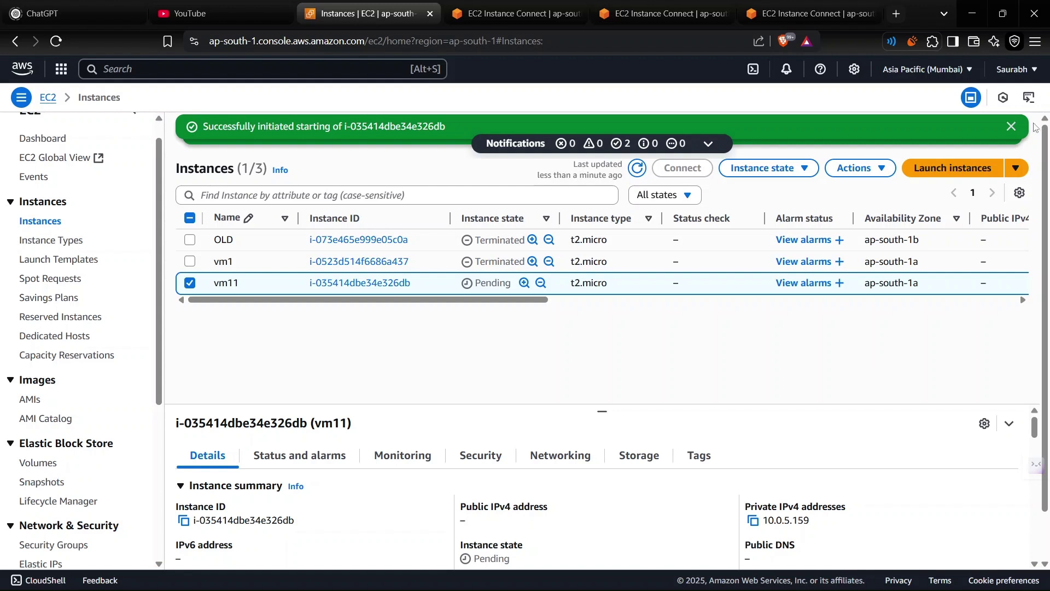
{"action": "left_click", "coordinate": [1011, 127]}
{"action": "left_click", "coordinate": [1010, 127]}
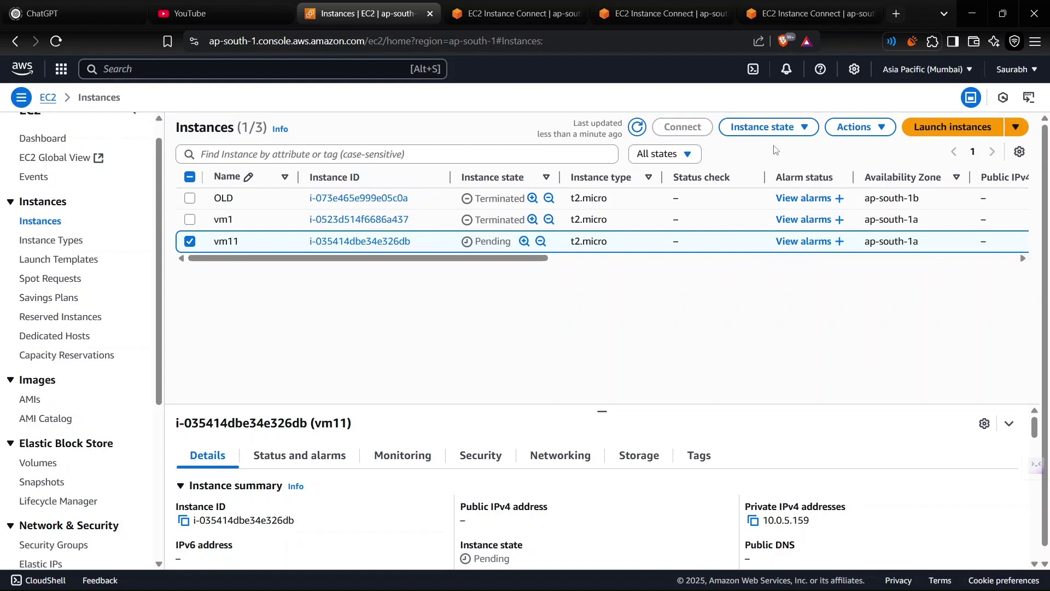
{"action": "left_click", "coordinate": [639, 129]}
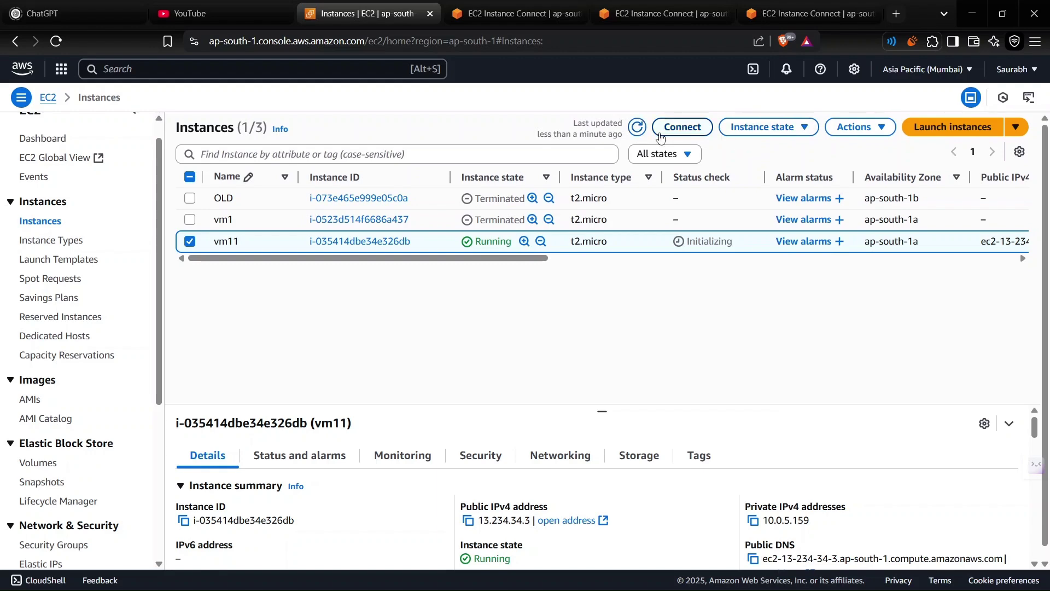
Connect to vm11 through EC2 Instance Connect and list the files in the home directory with ls
{"action": "left_click", "coordinate": [683, 126]}
{"action": "left_click", "coordinate": [1001, 495]}
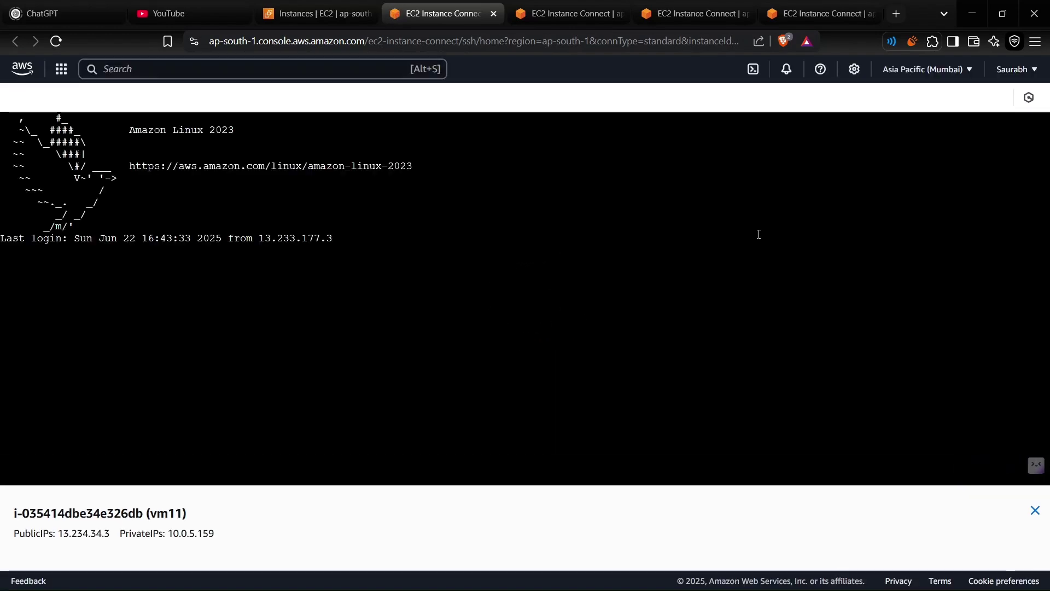
{"action": "type", "text": "ls"}
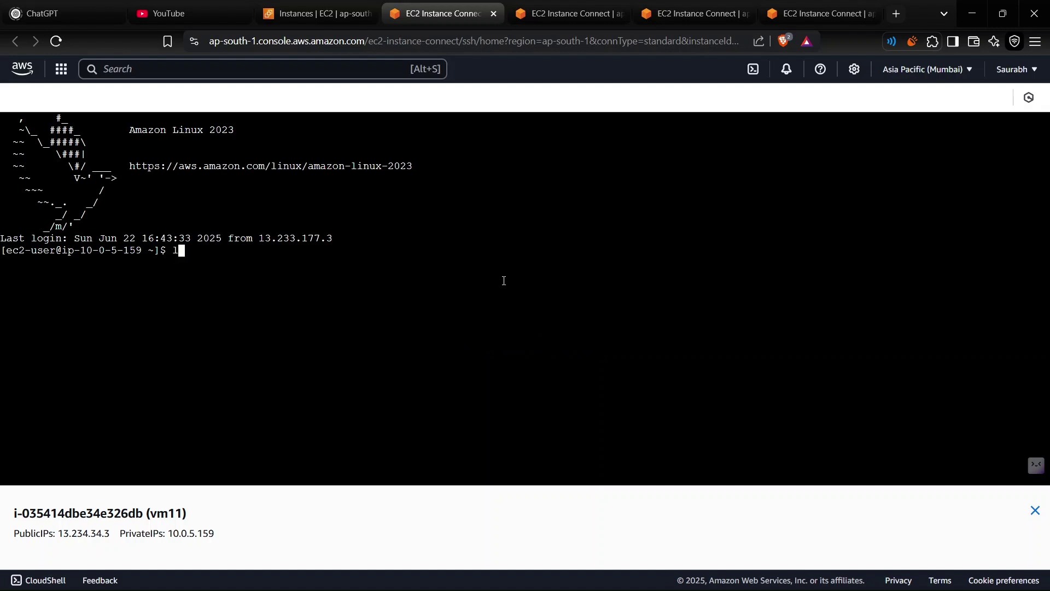
{"action": "key", "text": "Return"}
Display the contents of test.txt in the vm11 terminal with cat
{"action": "type", "text": "car"}
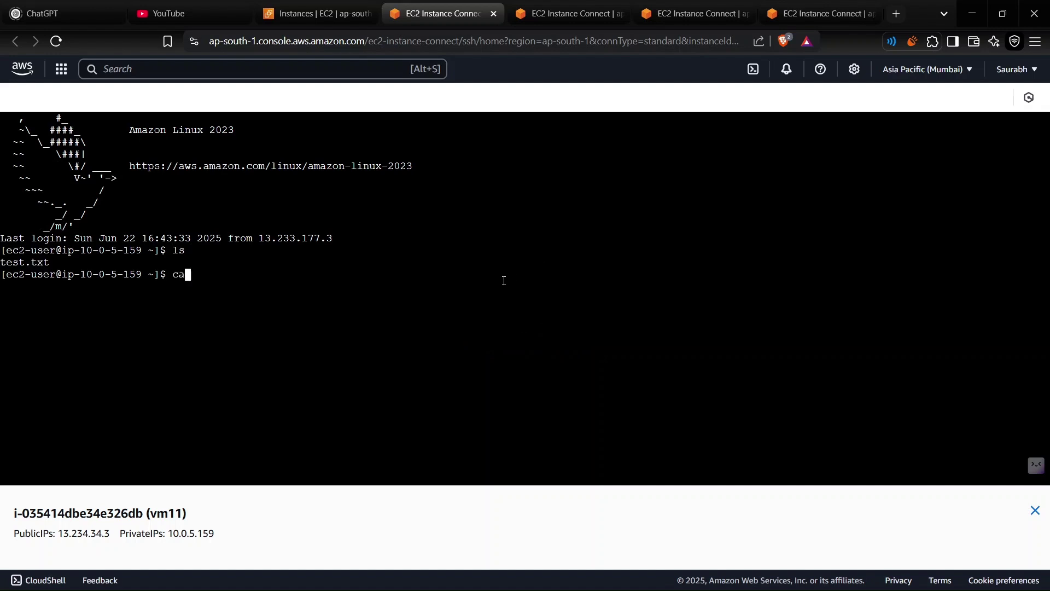
{"action": "key", "text": "BackSpace"}
{"action": "type", "text": "t te"}
{"action": "key", "text": "Tab"}
{"action": "key", "text": "Return"}
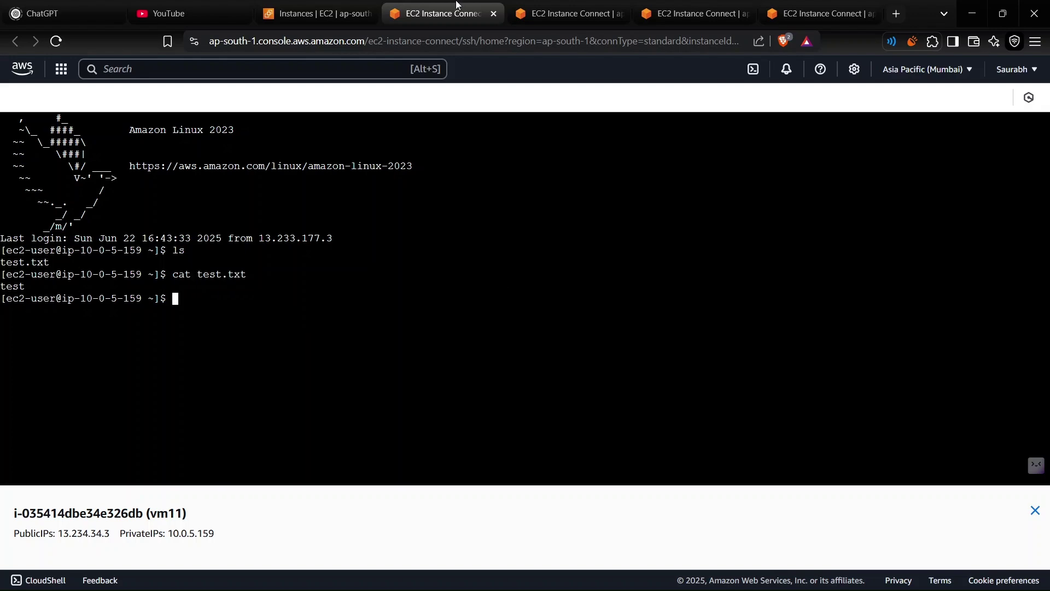
Open vm11's instance details in the EC2 console and check its attached block device's encryption status and KMS key
{"action": "left_click", "coordinate": [345, 11]}
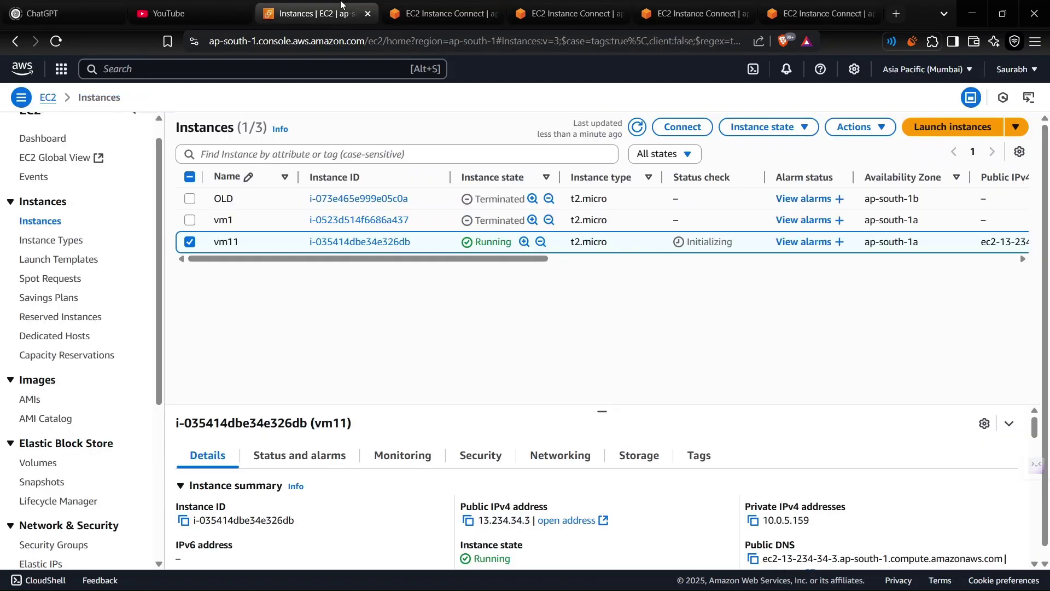
{"action": "left_click", "coordinate": [344, 243]}
{"action": "scroll", "coordinate": [569, 291], "scroll_direction": "down", "scroll_amount": 5}
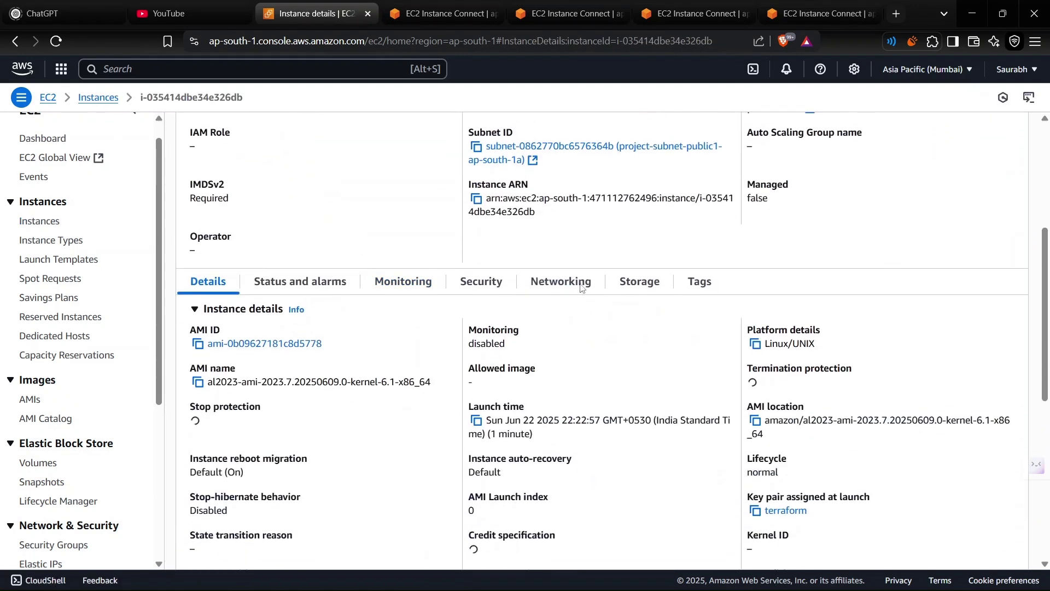
{"action": "left_click", "coordinate": [637, 292]}
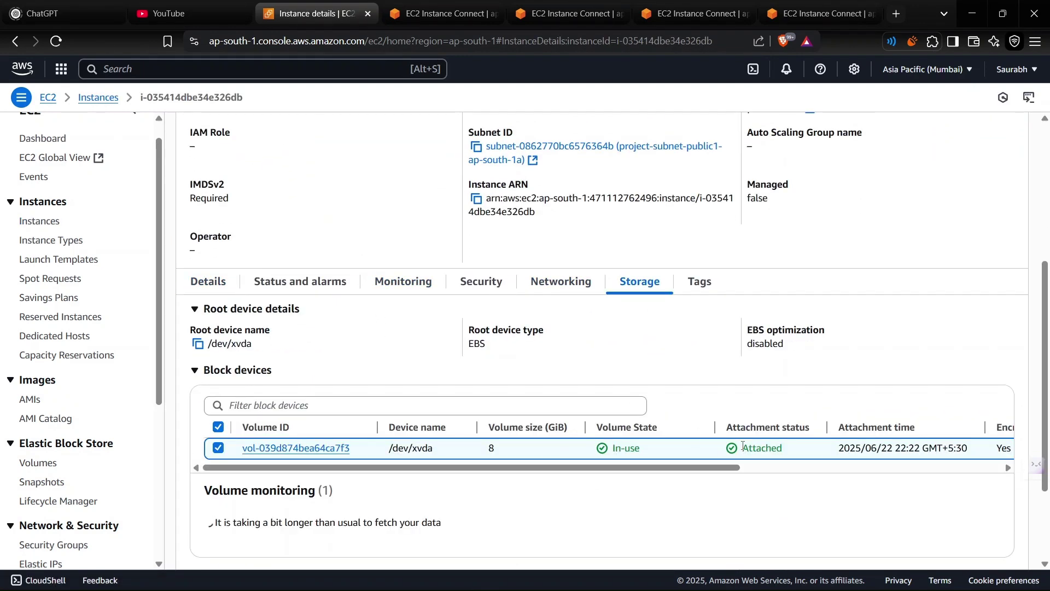
{"action": "scroll", "coordinate": [852, 443], "scroll_direction": "right", "scroll_amount": 3}
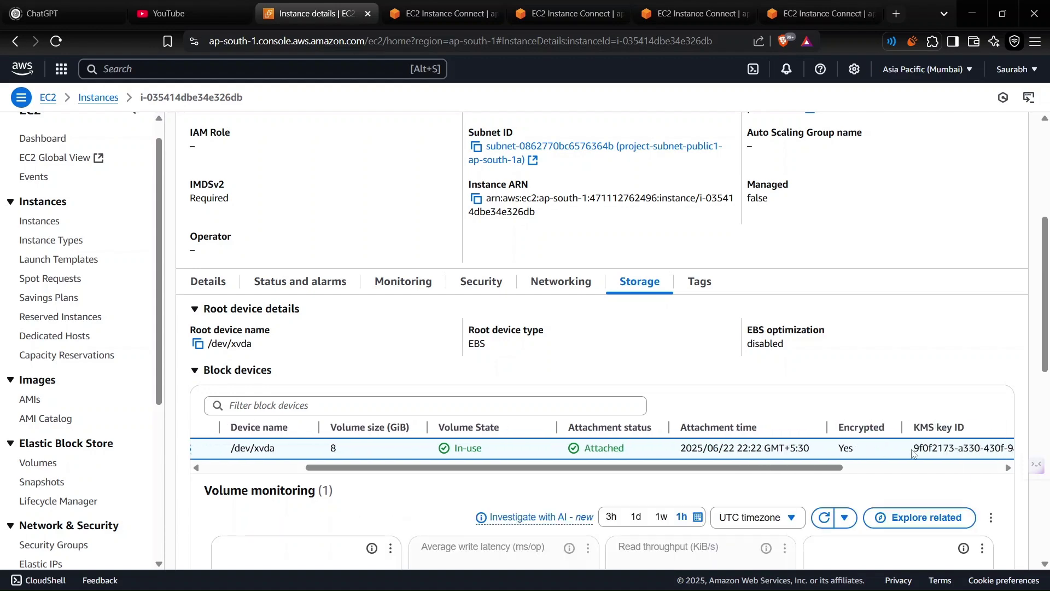
{"action": "scroll", "coordinate": [912, 449], "scroll_direction": "left", "scroll_amount": 3}
{"action": "scroll", "coordinate": [913, 450], "scroll_direction": "up", "scroll_amount": 3}
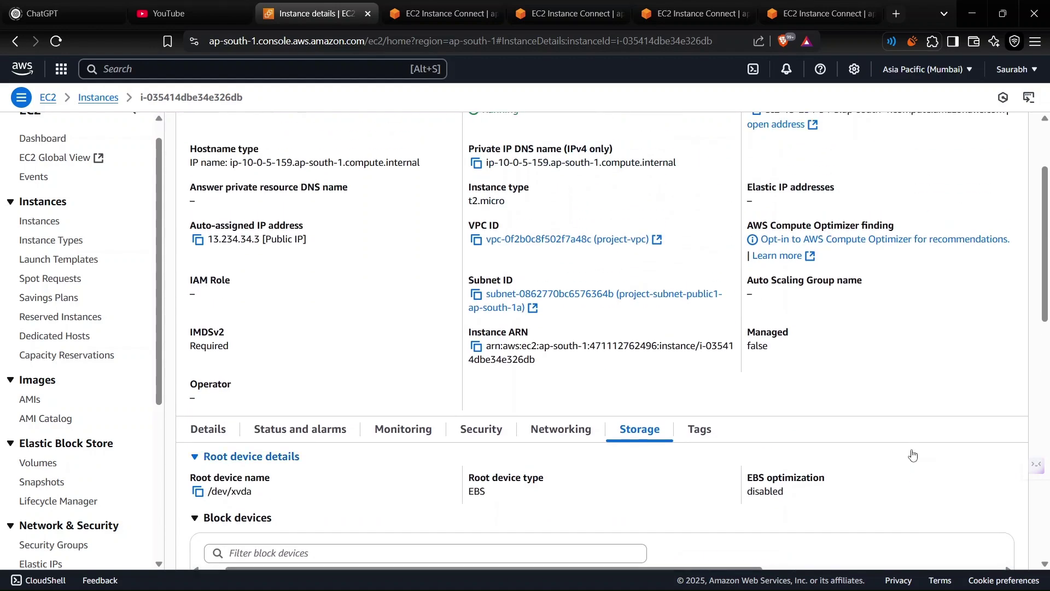
{"action": "scroll", "coordinate": [912, 455], "scroll_direction": "up", "scroll_amount": 2}
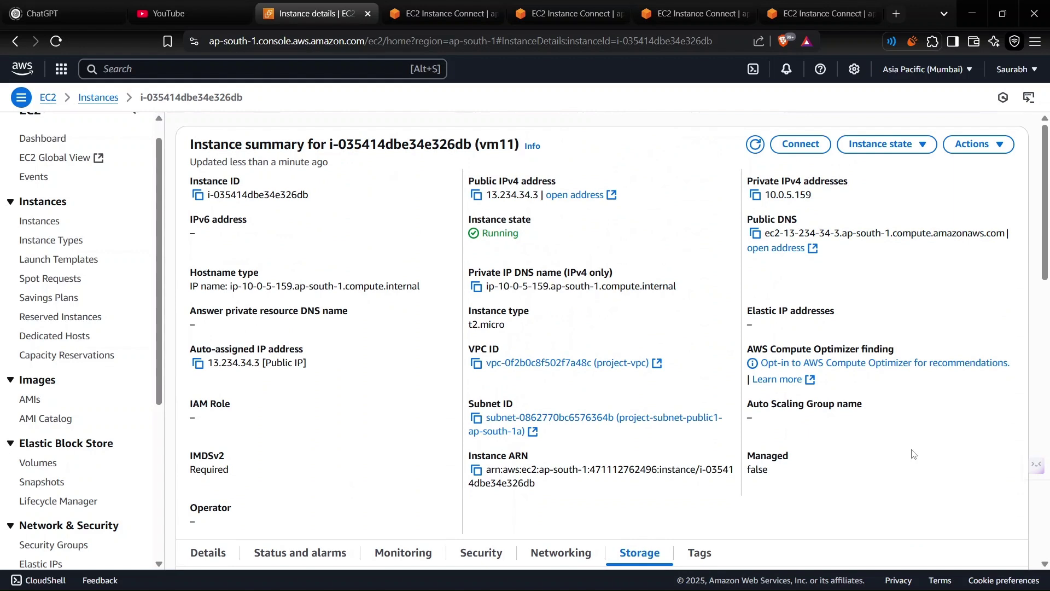